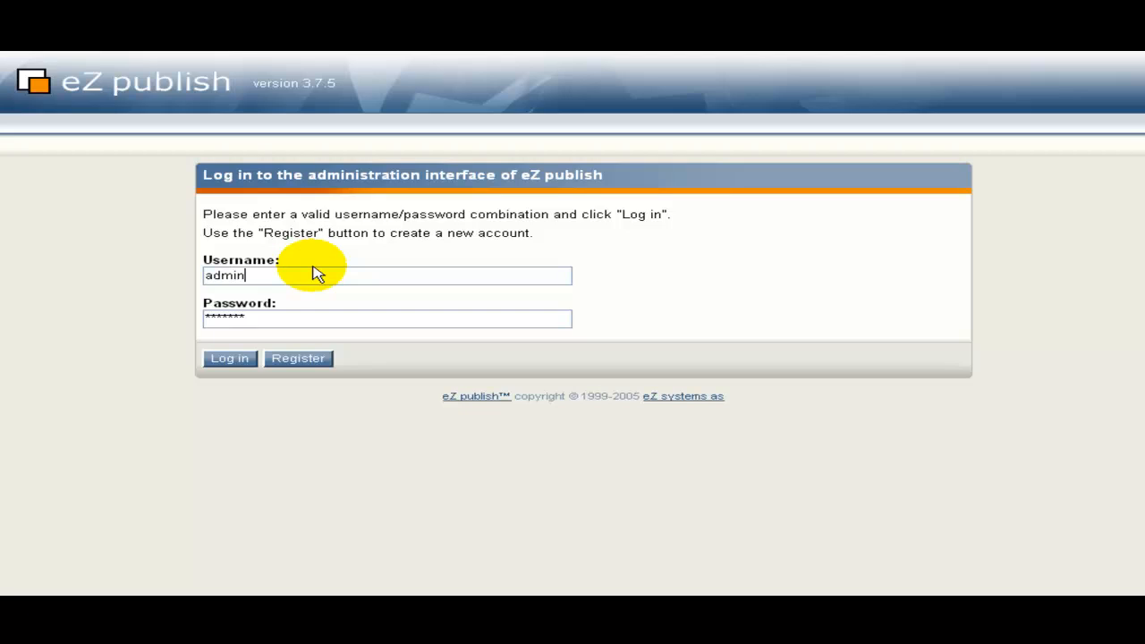
Log in and review the Priority, Status, Target Audience, Locale and Label filters, leaving each on All.
left_click(244, 363)
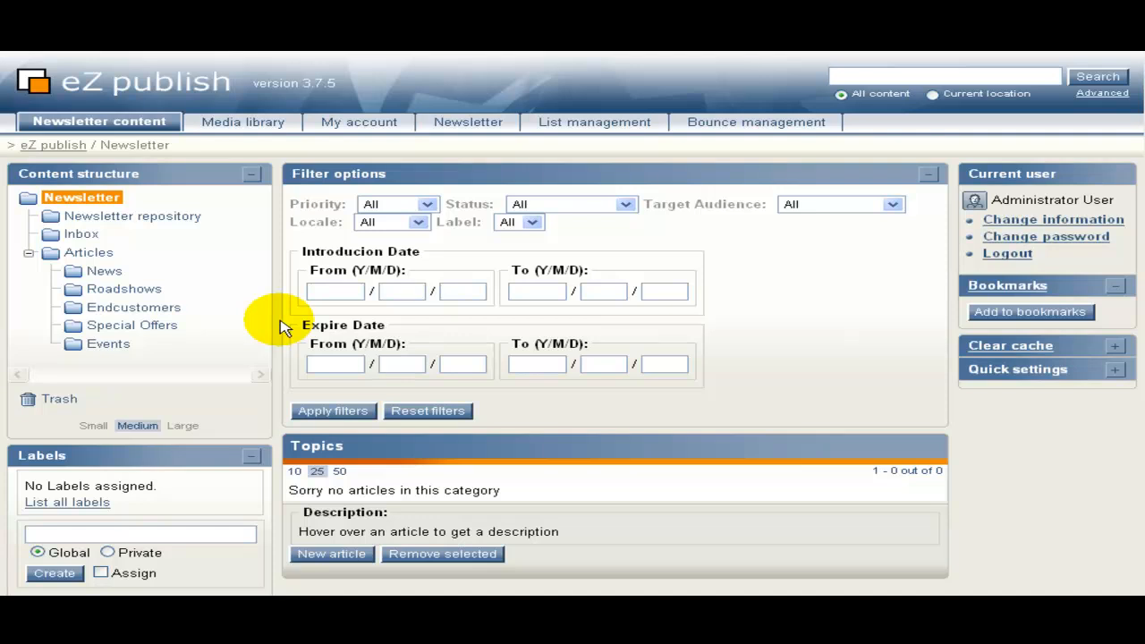
left_click(371, 205)
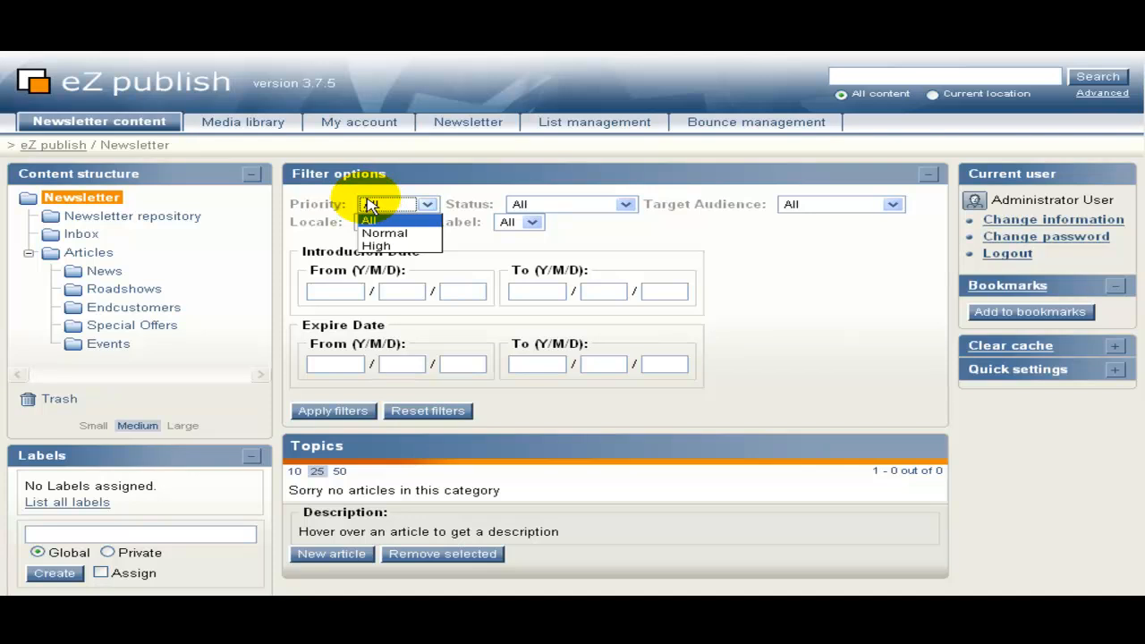
left_click(526, 205)
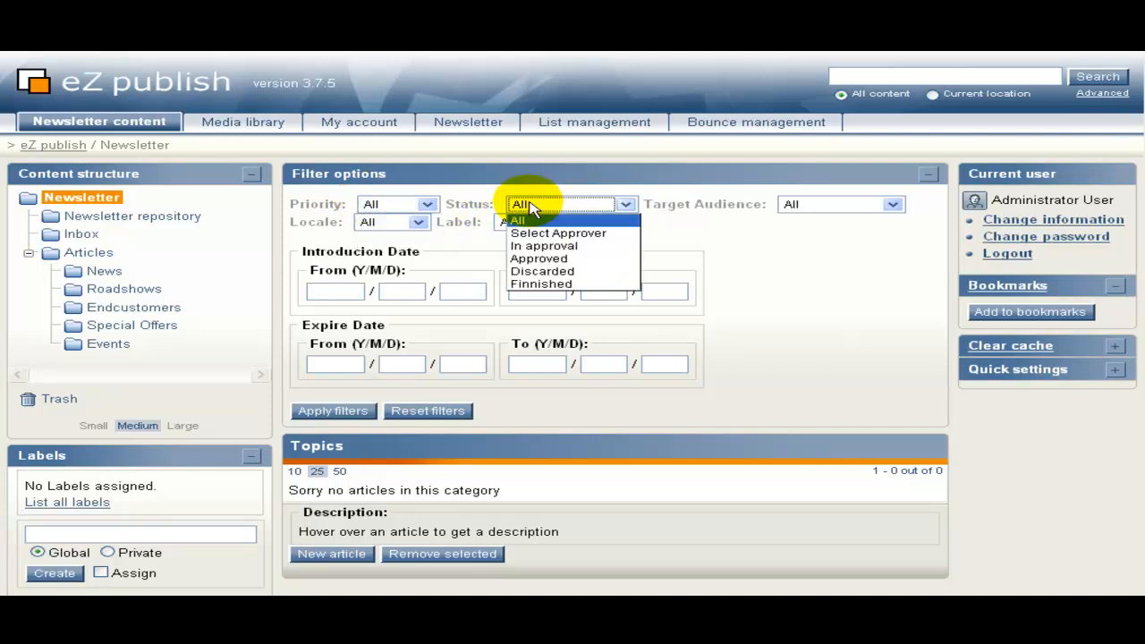
left_click(832, 208)
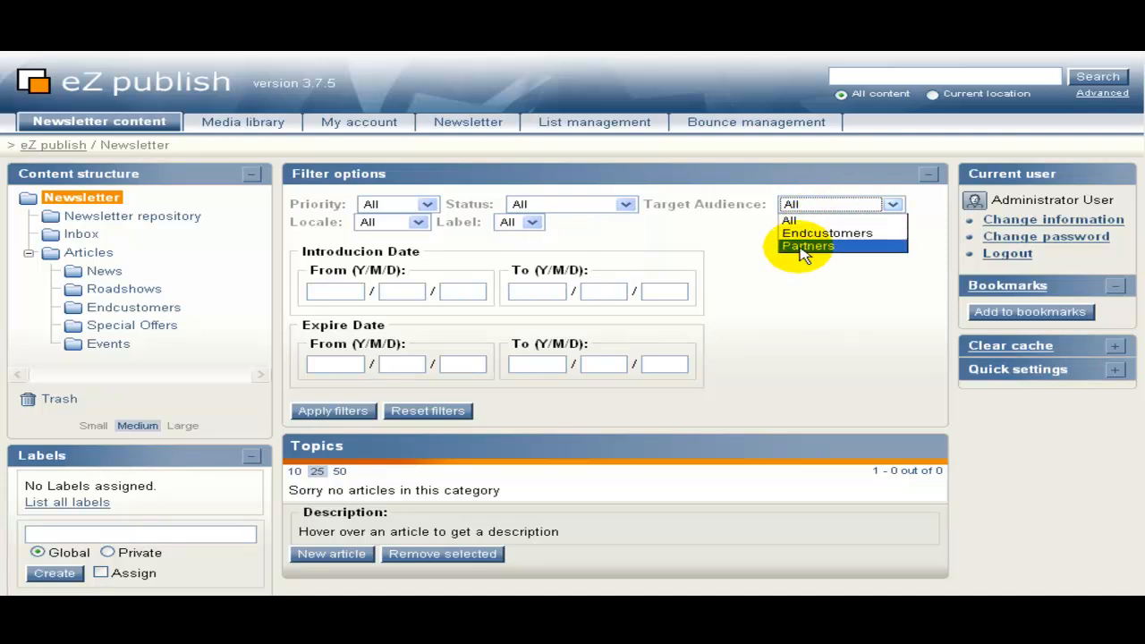
left_click(404, 221)
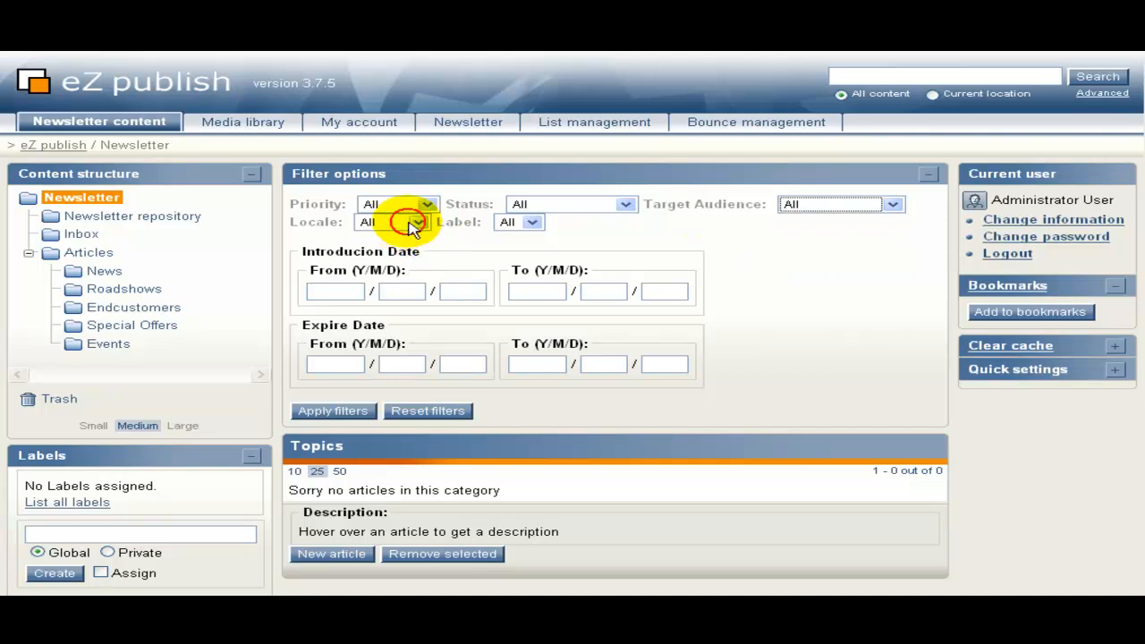
left_click(506, 223)
left_click(506, 223)
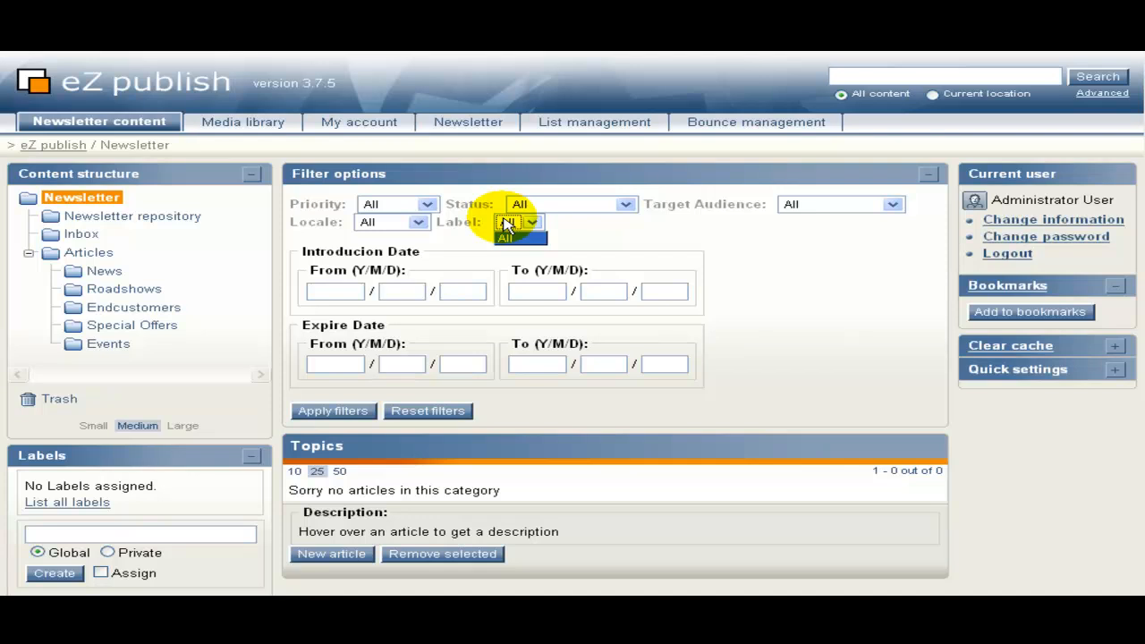
left_click(226, 125)
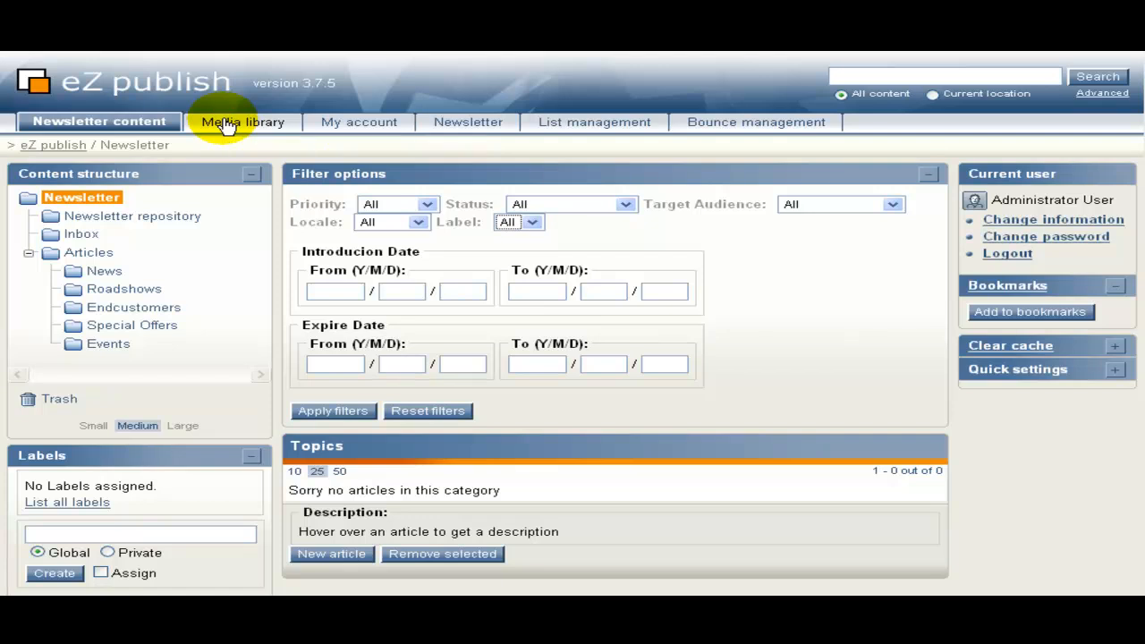
left_click(227, 126)
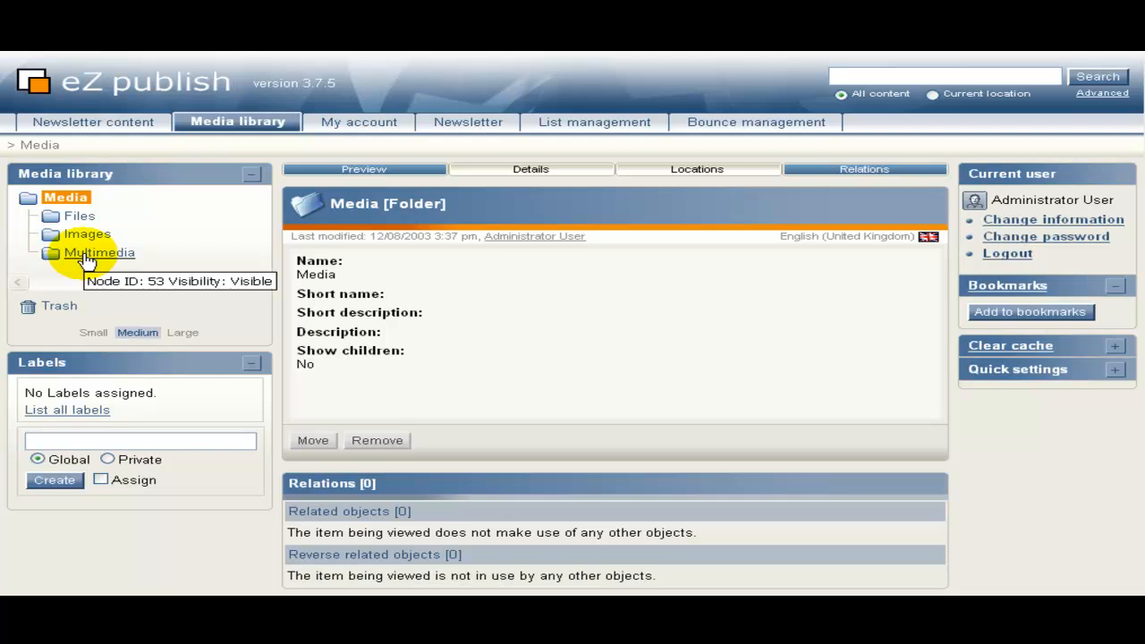
left_click(122, 122)
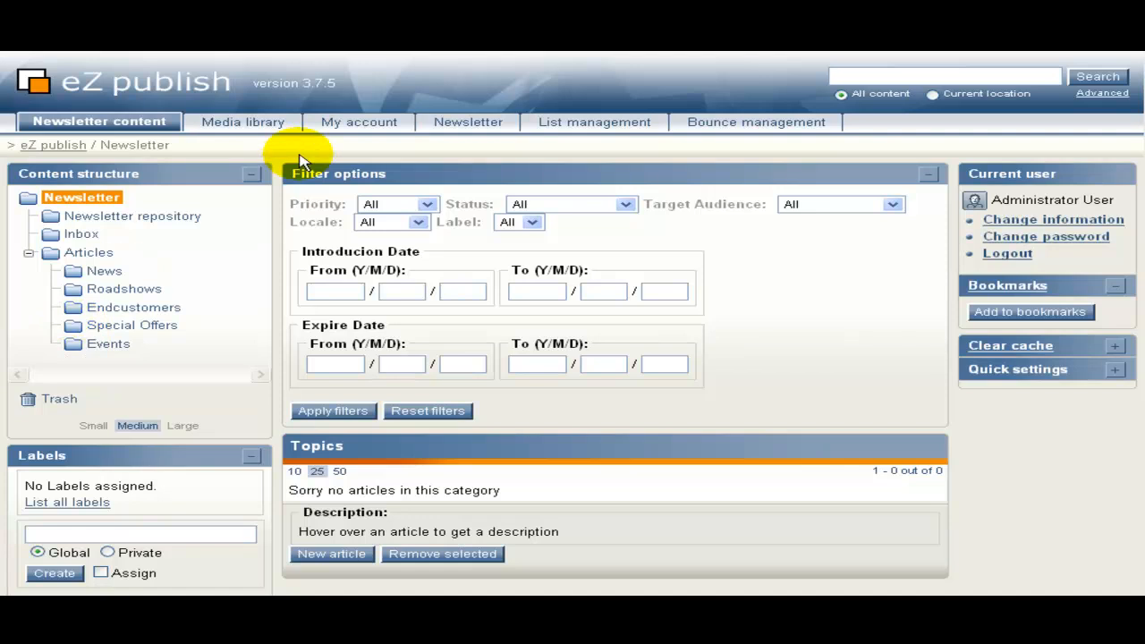
View My account's empty drafts list, then go to the Newsletter types list.
left_click(360, 127)
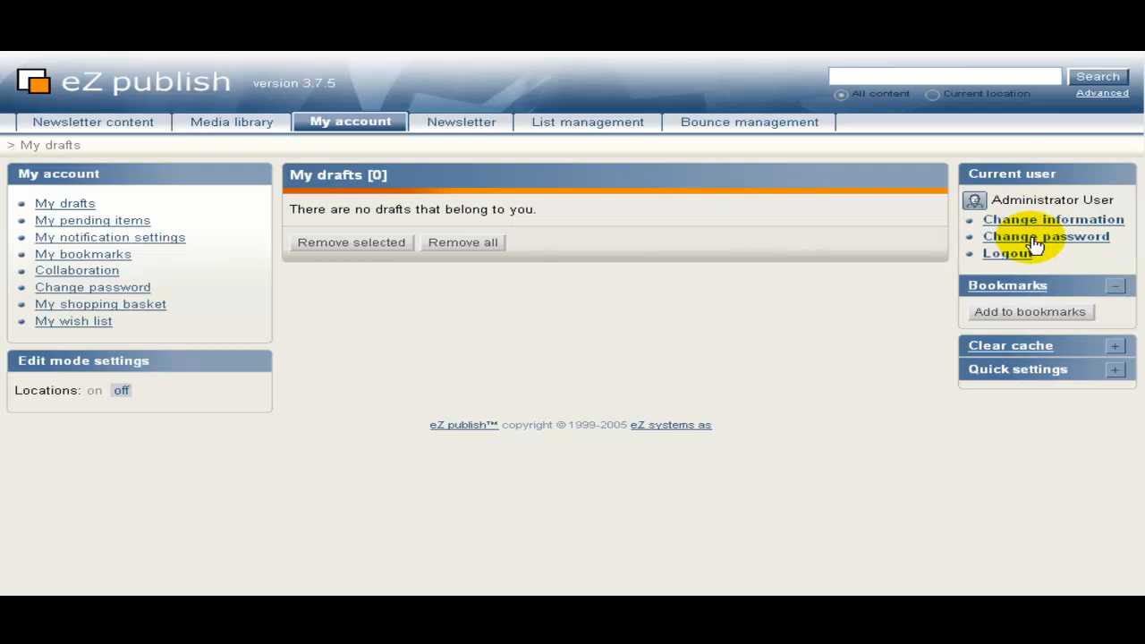
left_click(463, 125)
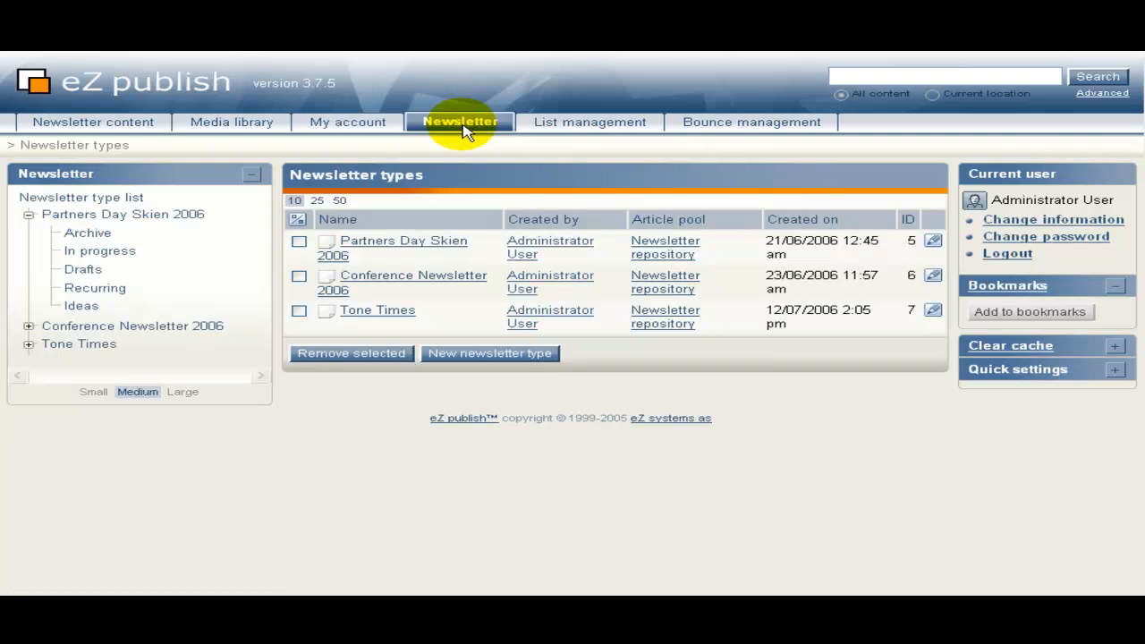
Open the Partners Day Skien 2006 newsletter type and review its design, formats and newsletter lists.
left_click(134, 219)
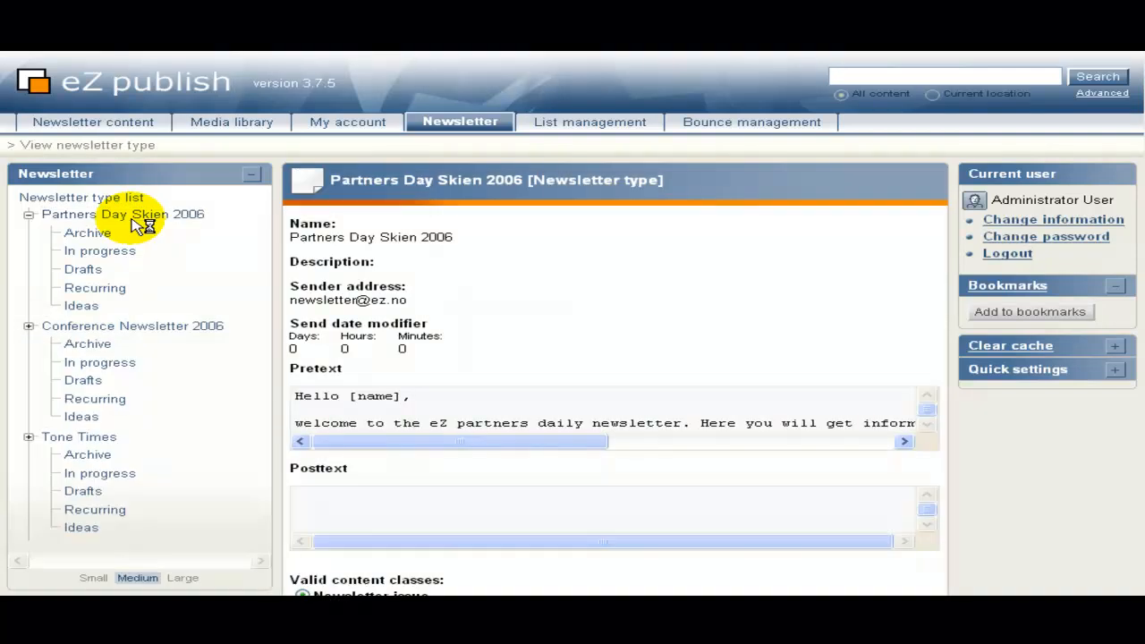
scroll(431, 295, "down", 1)
scroll(431, 295, "down", 5)
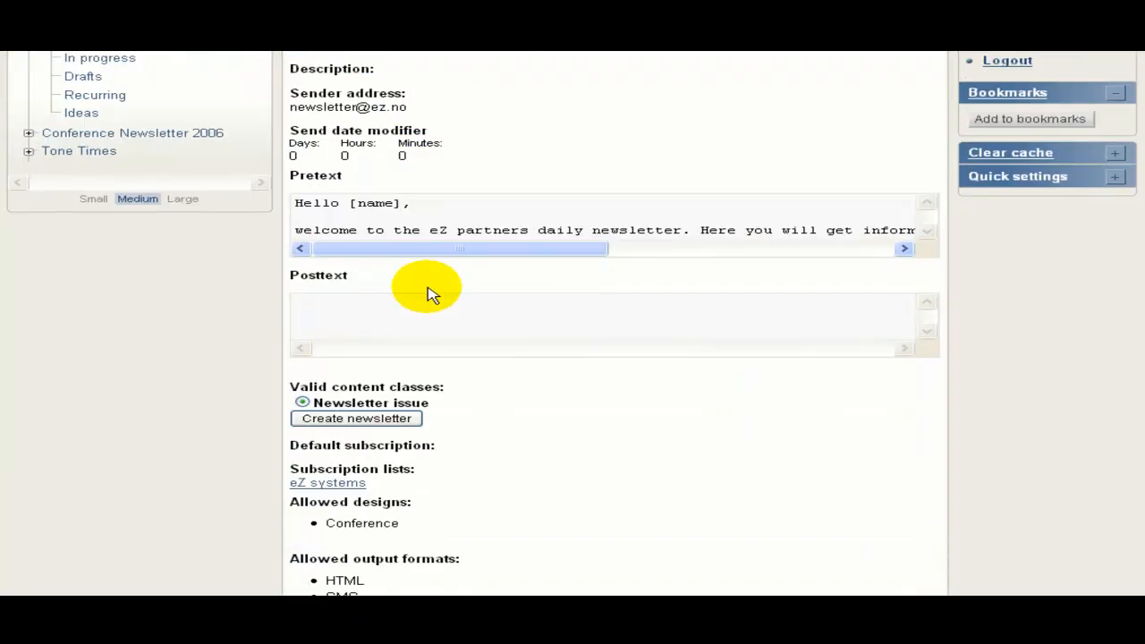
scroll(431, 295, "up", 6)
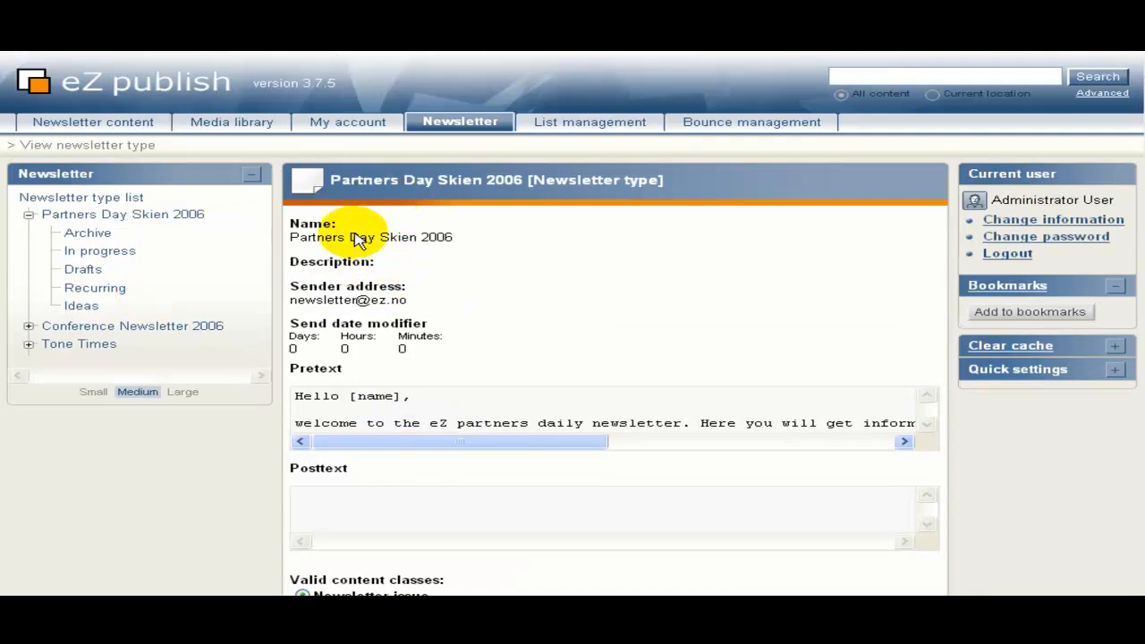
scroll(345, 238, "down", 6)
scroll(358, 338, "up", 3)
scroll(366, 242, "down", 2)
scroll(375, 250, "down", 3)
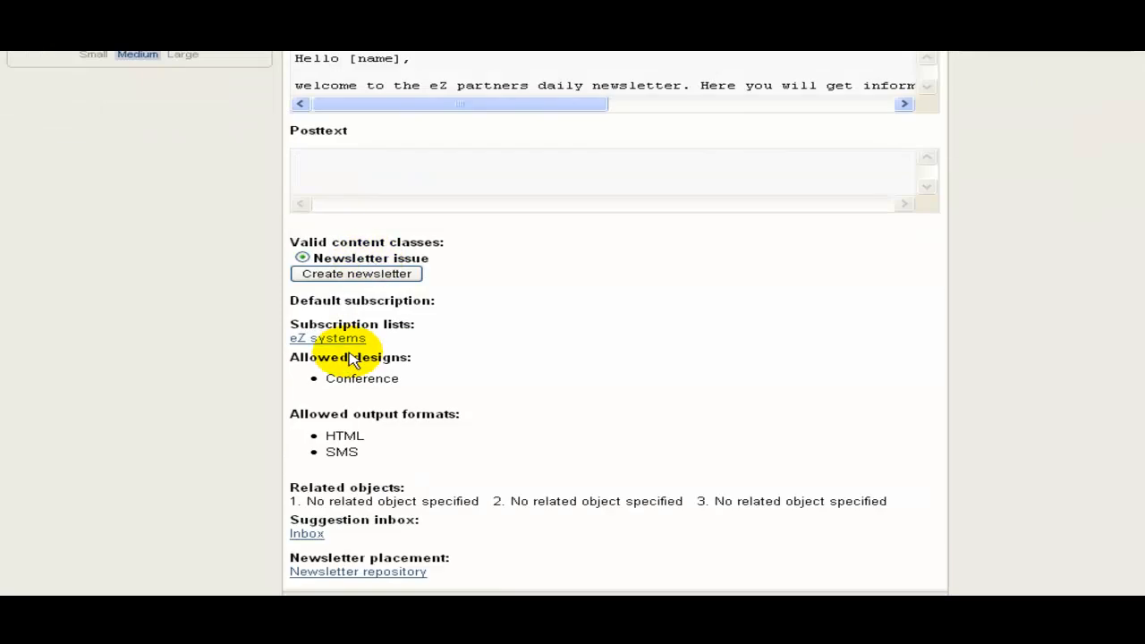
scroll(370, 268, "down", 2)
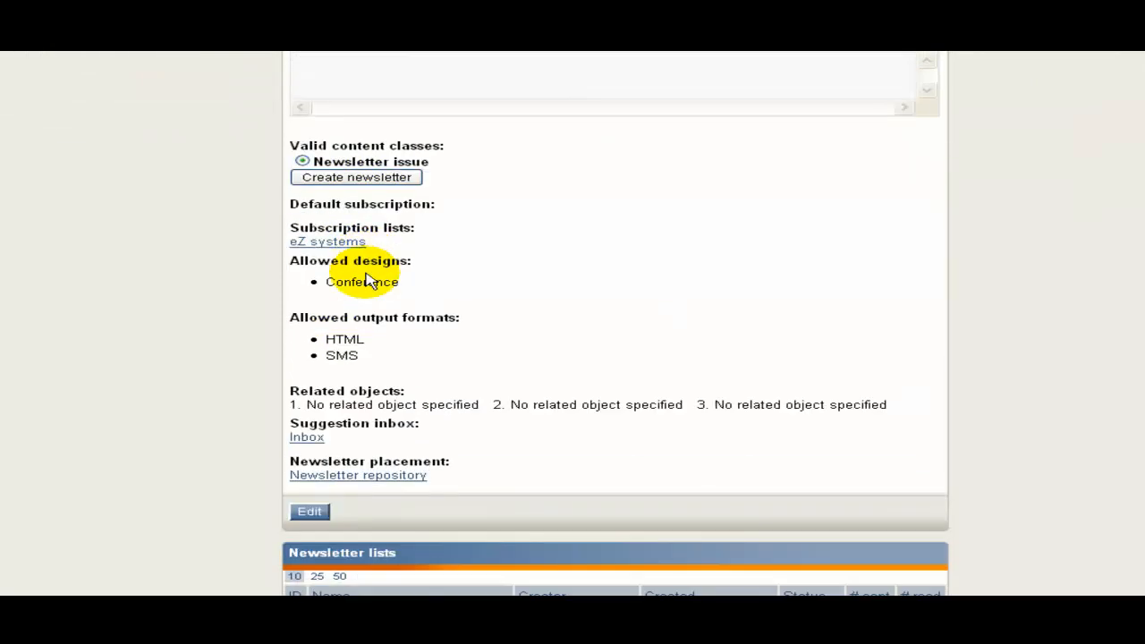
scroll(370, 282, "down", 5)
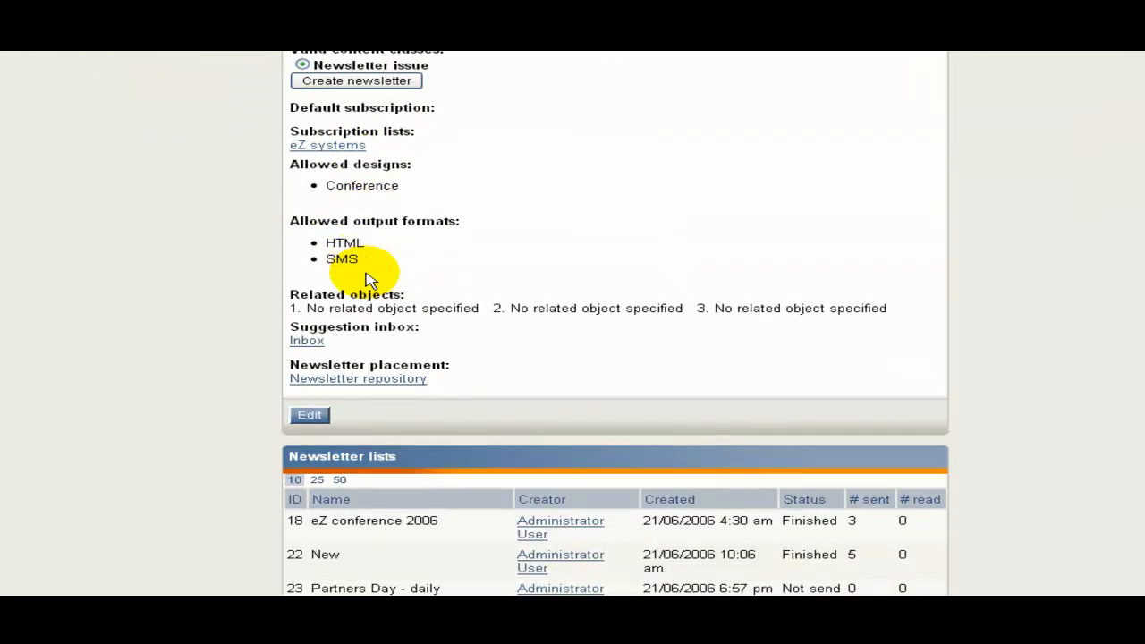
scroll(370, 281, "down", 4)
scroll(365, 269, "up", 18)
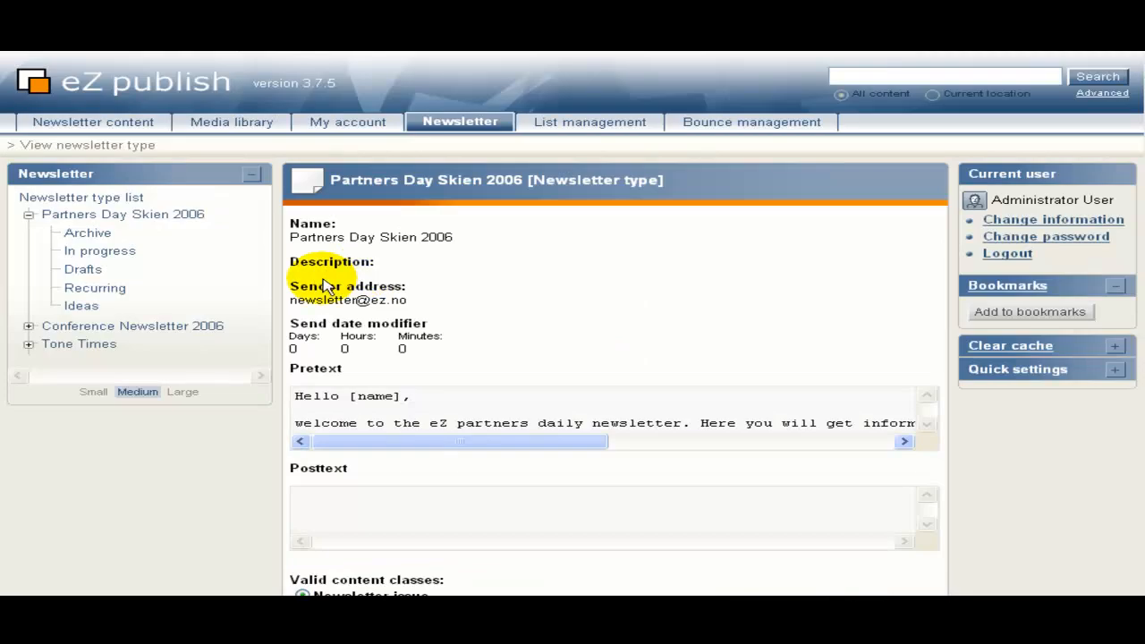
Browse the Archive, In progress, Drafts and Recurring issue lists, returning to In progress.
left_click(98, 234)
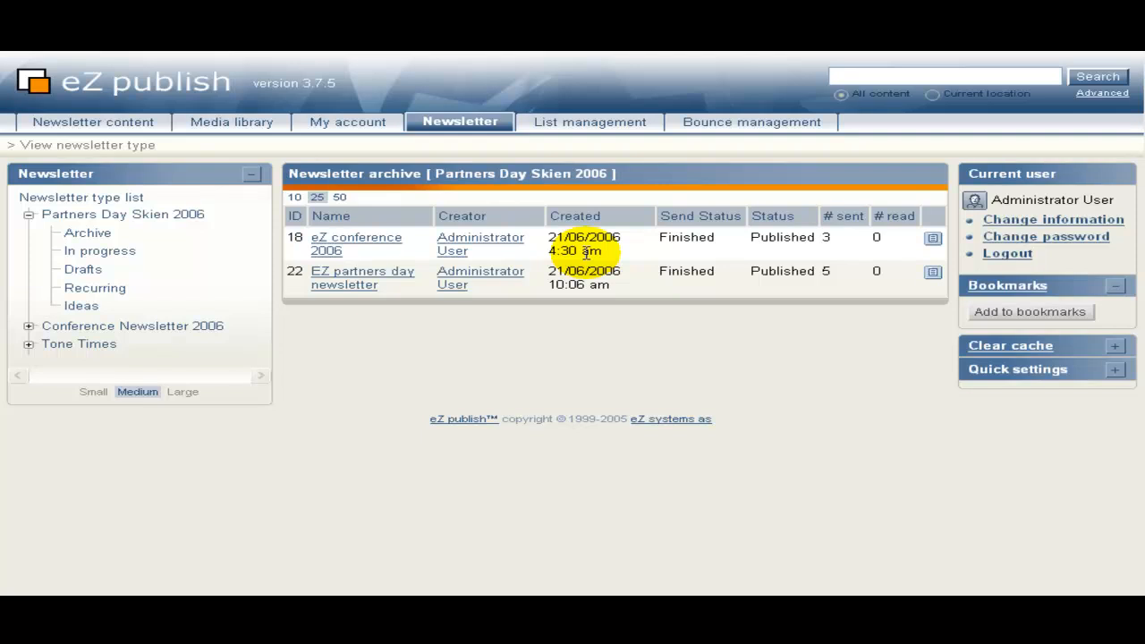
left_click(94, 253)
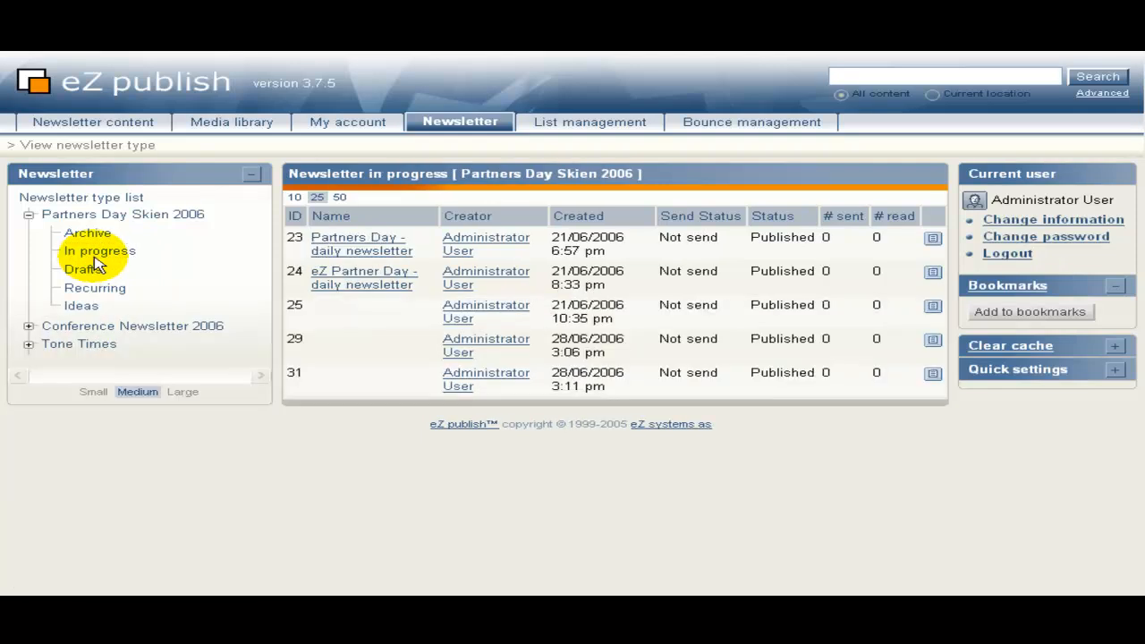
left_click(85, 269)
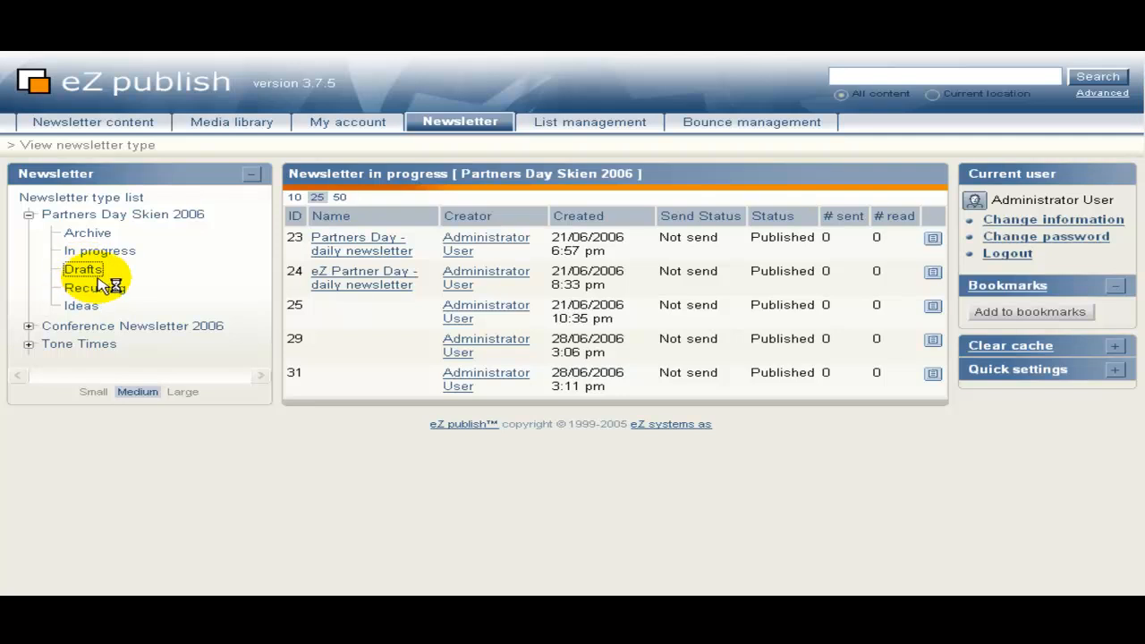
left_click(95, 289)
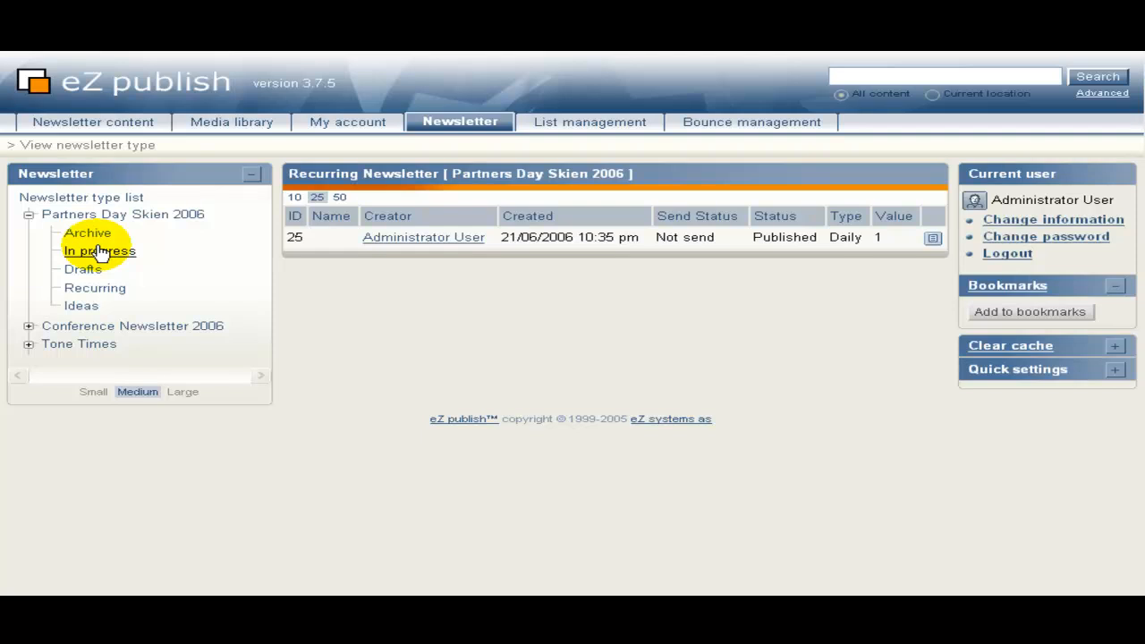
left_click(100, 251)
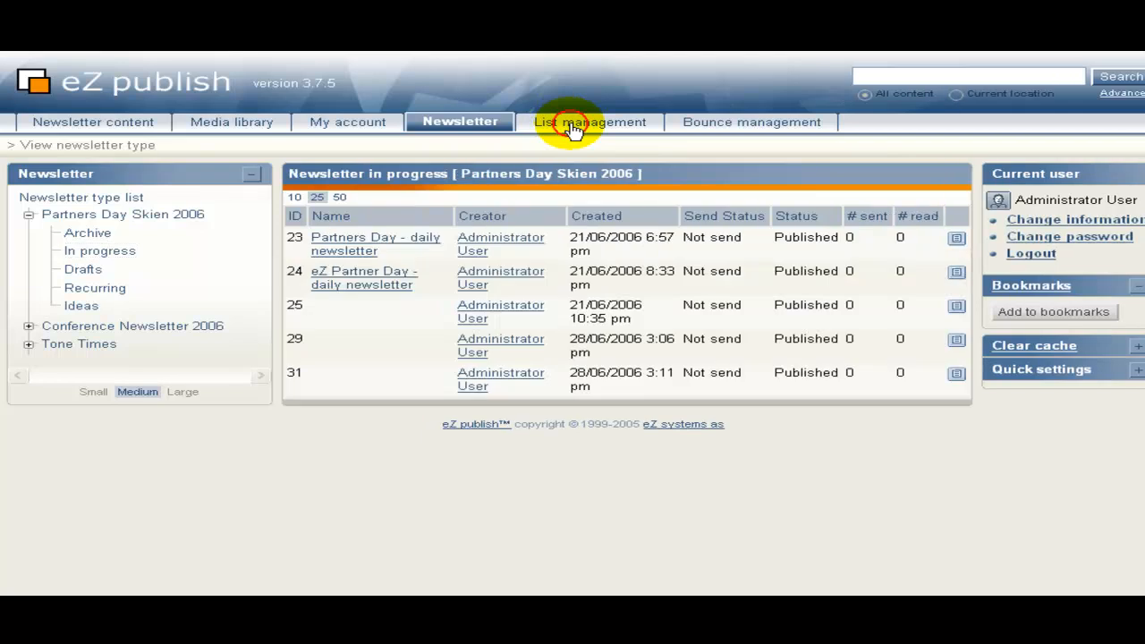
left_click(580, 127)
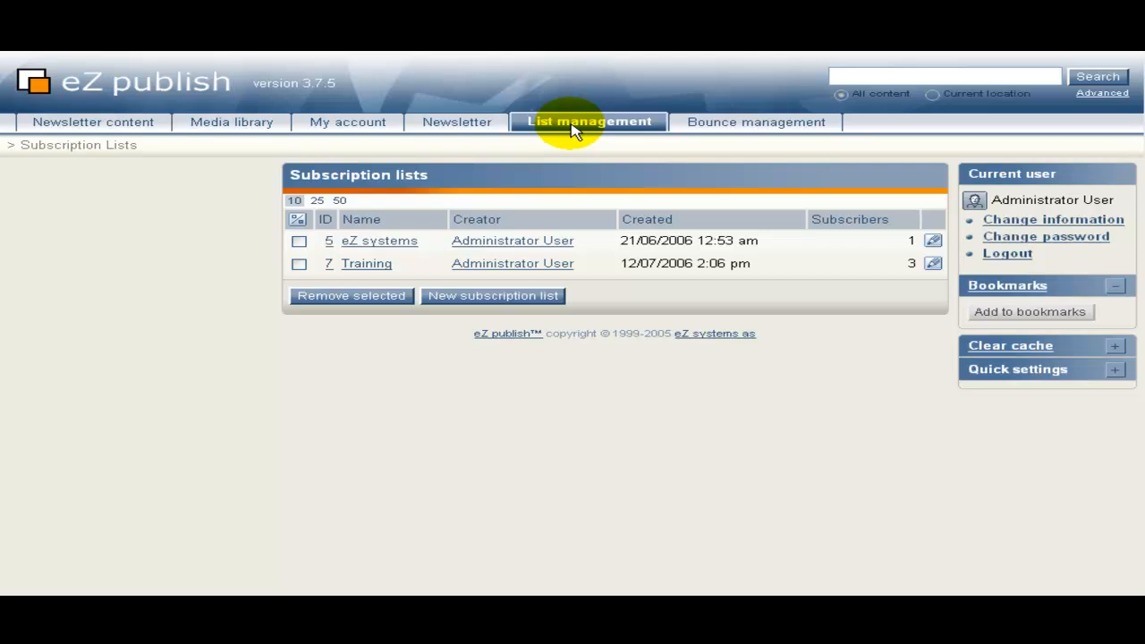
Open the Training subscription list and scroll down to its three subscribers.
left_click(378, 263)
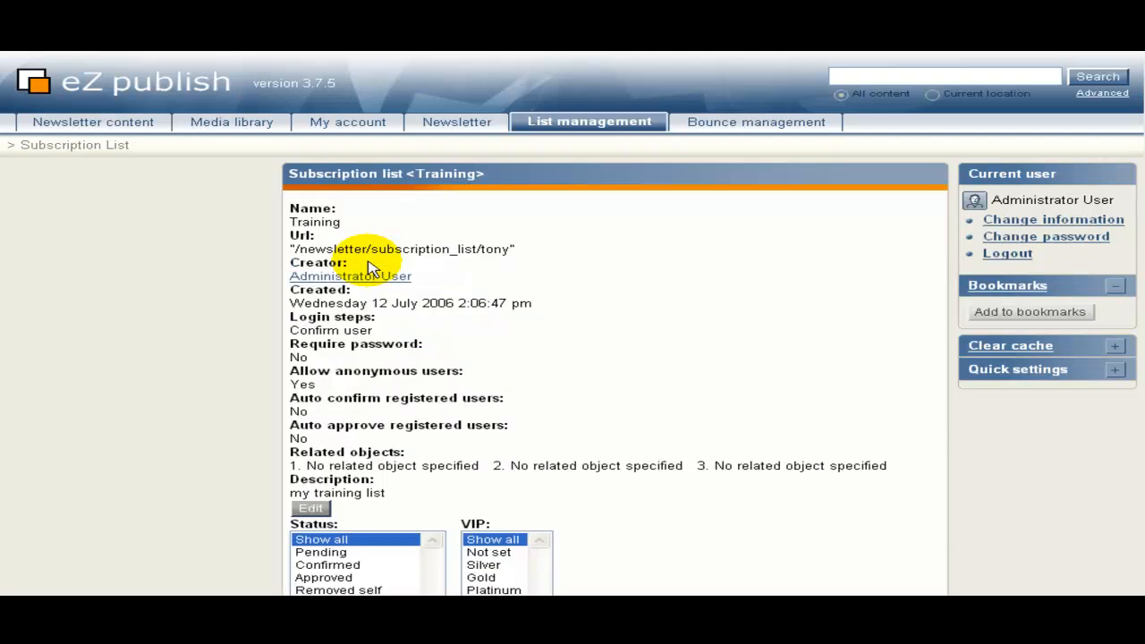
scroll(268, 286, "down", 1)
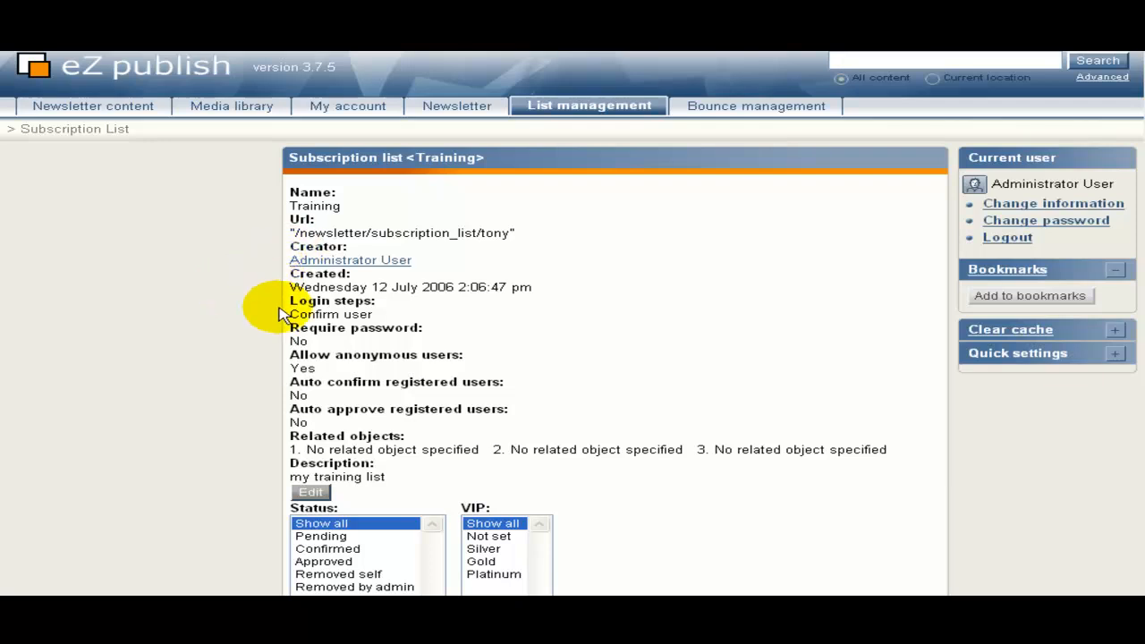
scroll(279, 309, "down", 1)
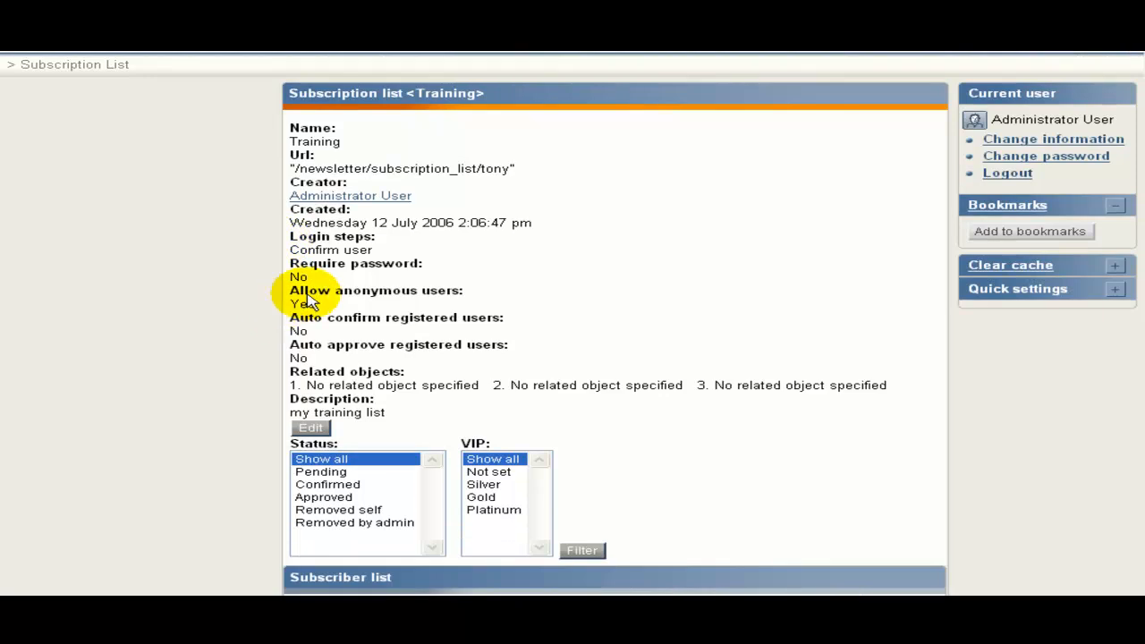
scroll(304, 299, "down", 2)
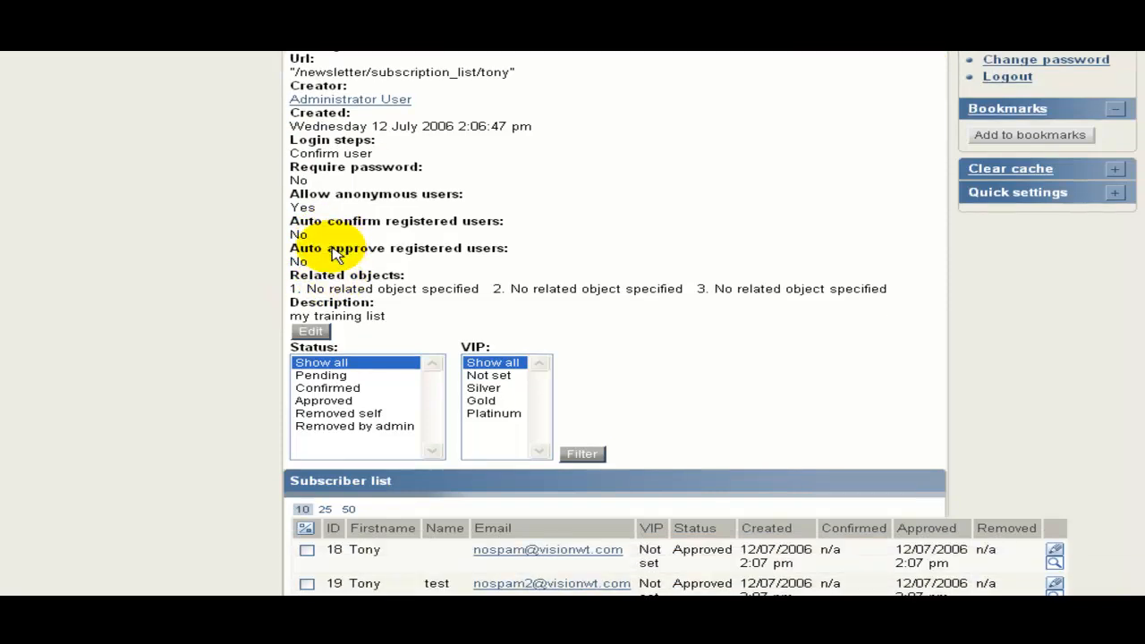
scroll(335, 249, "down", 1)
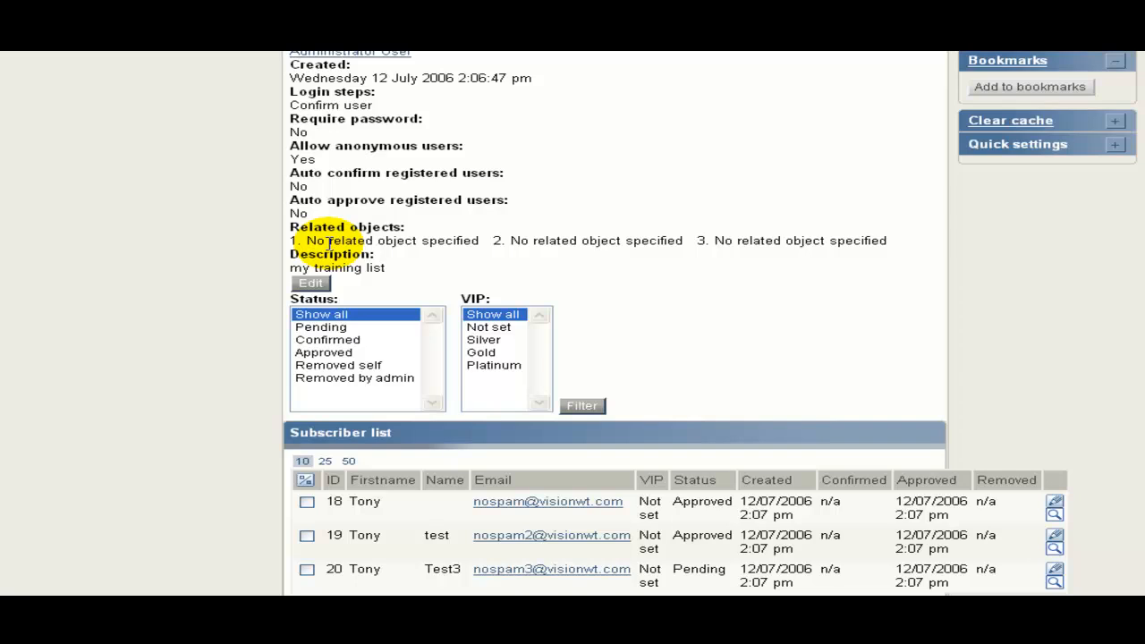
Select the Pending status in row 20, then view the Newsletter bounces page.
scroll(331, 247, "down", 3)
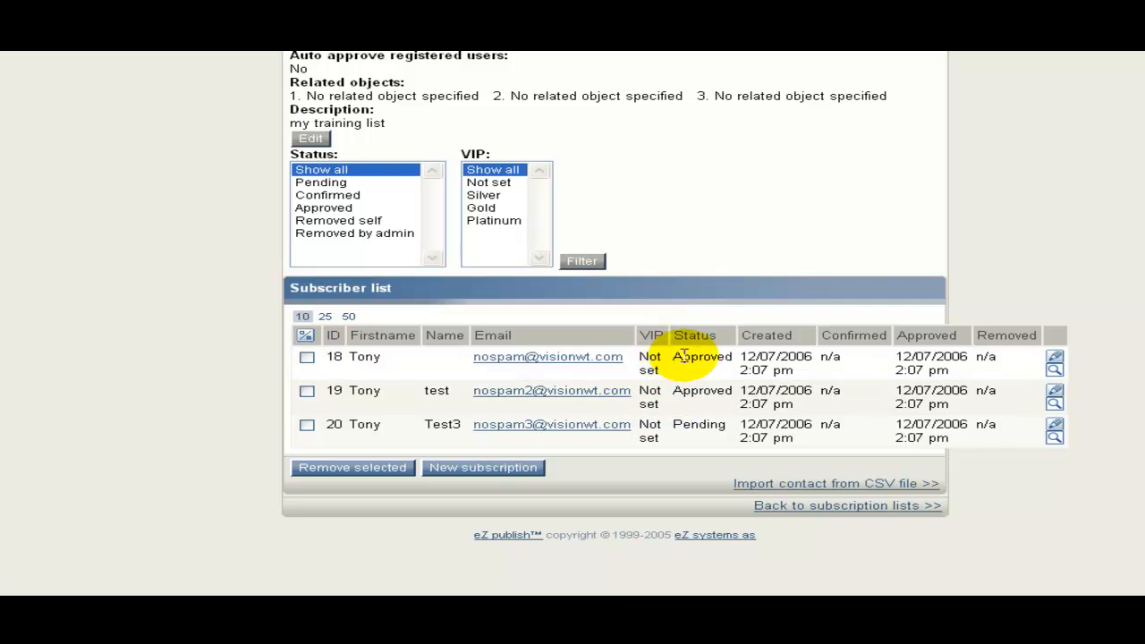
left_click(677, 427)
left_click_drag(677, 427, 731, 428)
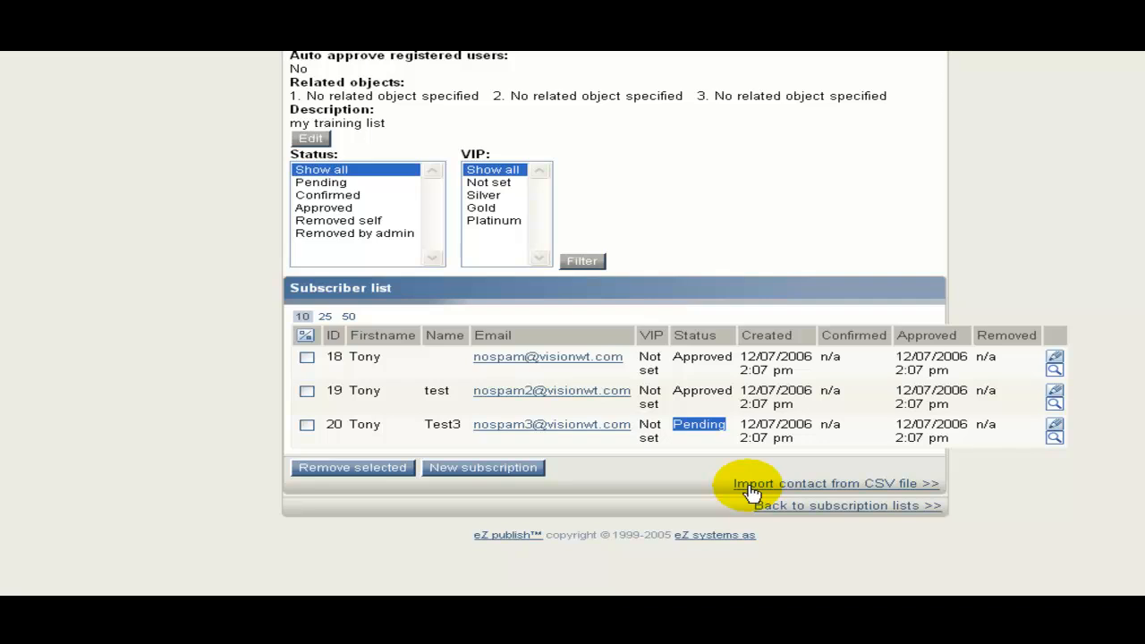
scroll(765, 471, "up", 5)
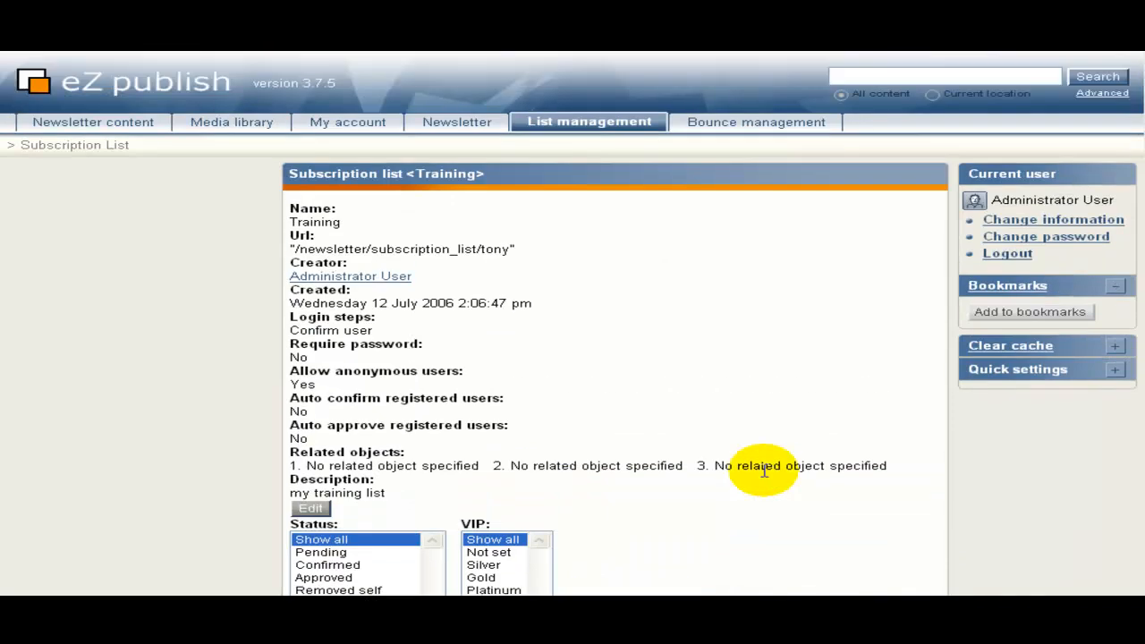
left_click(771, 129)
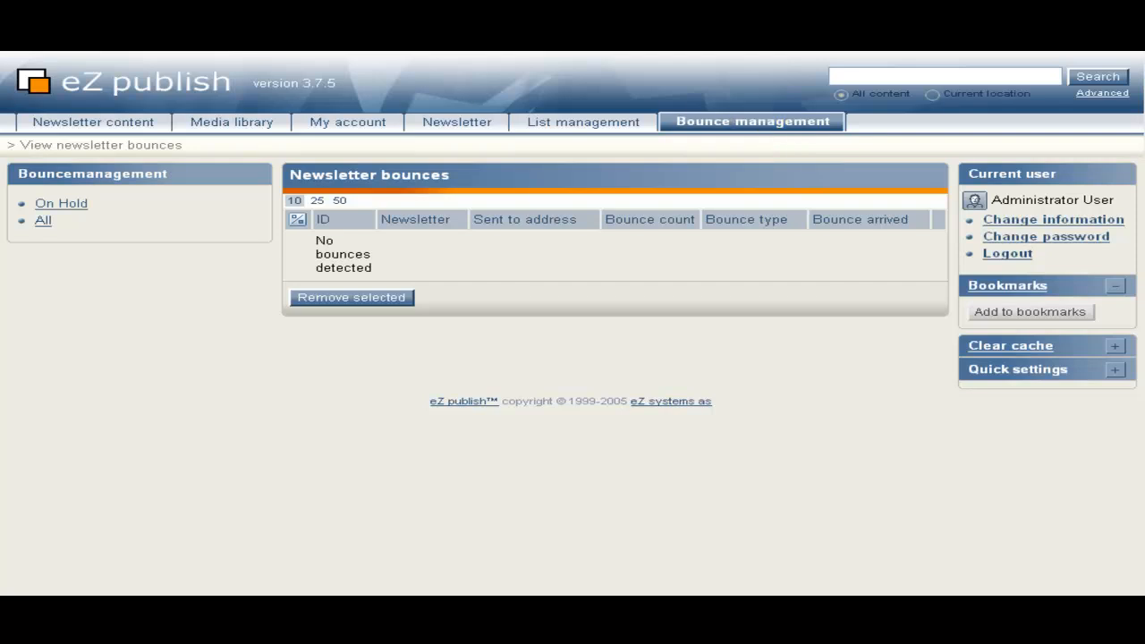
Check the On Hold and All bounce lists, confirming no messages are on hold.
left_click(79, 205)
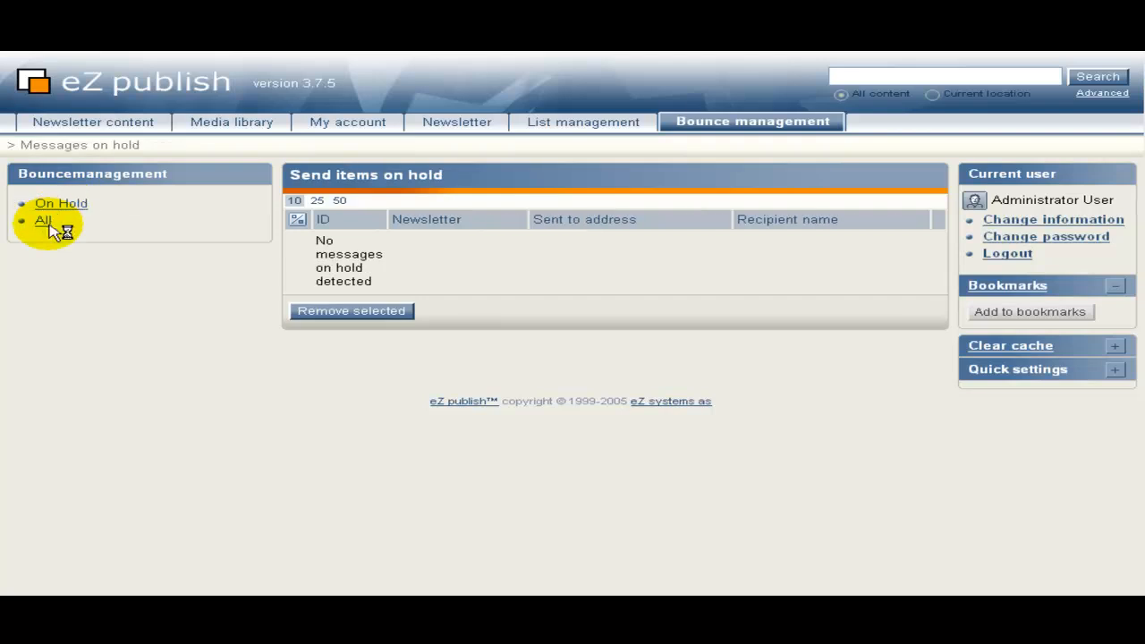
left_click(51, 226)
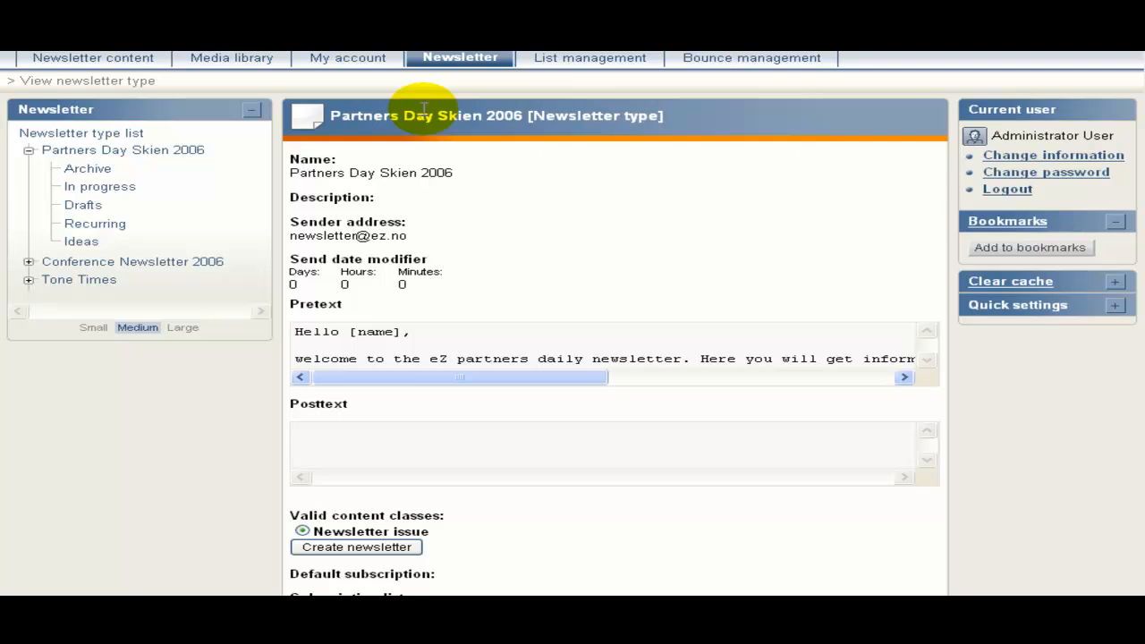
Create a new newsletter issue under the Partners Day Skien 2006 newsletter type.
scroll(429, 146, "up", 2)
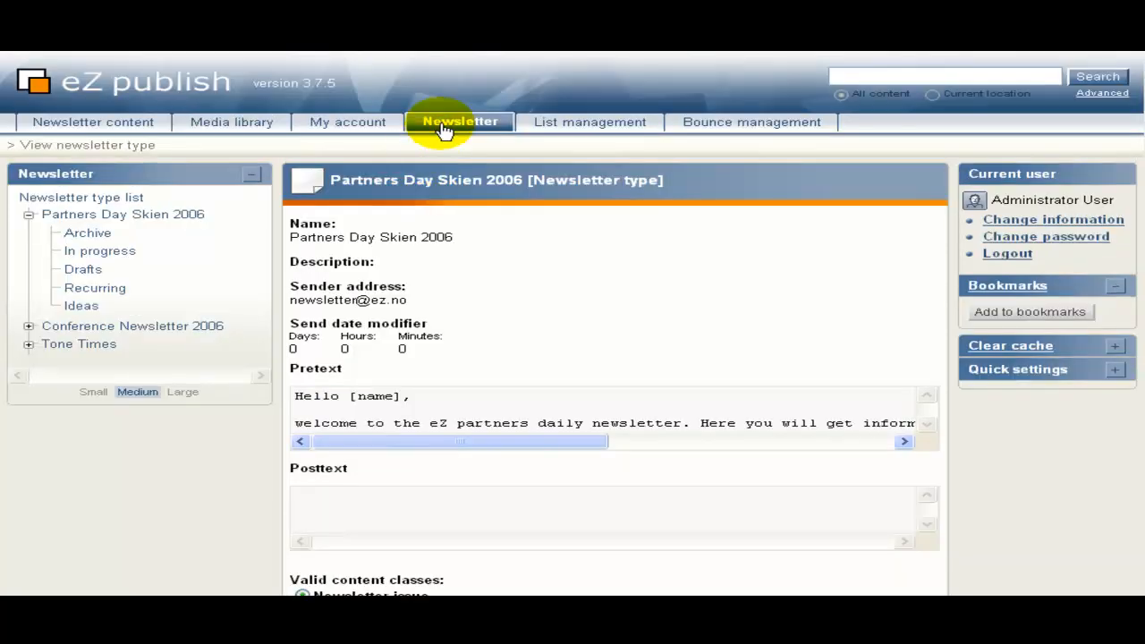
left_click(452, 128)
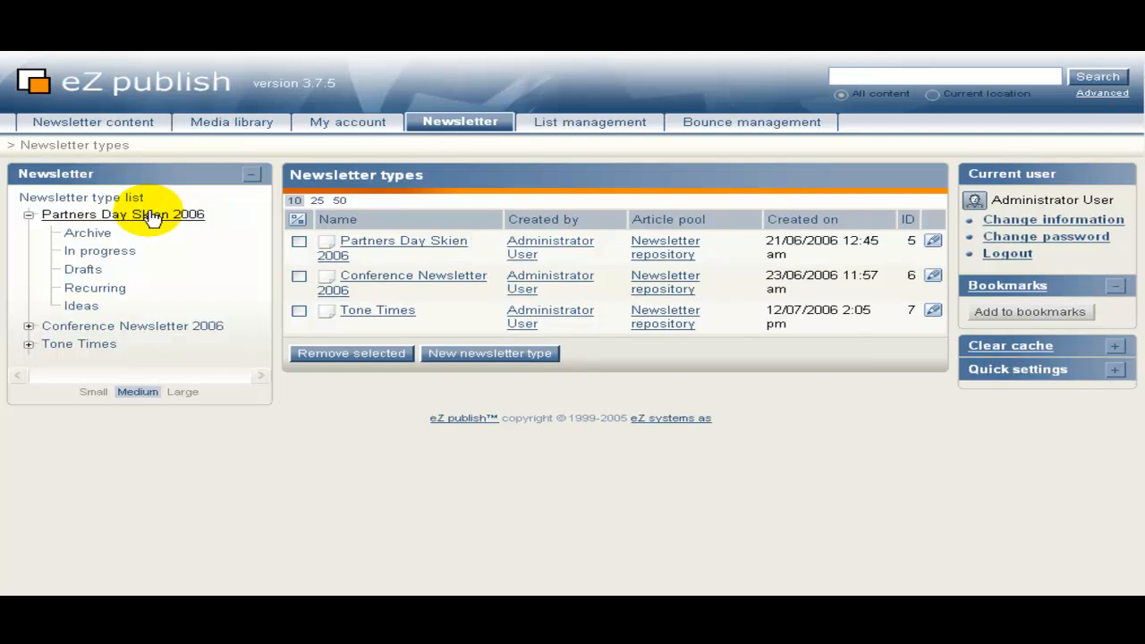
left_click(156, 216)
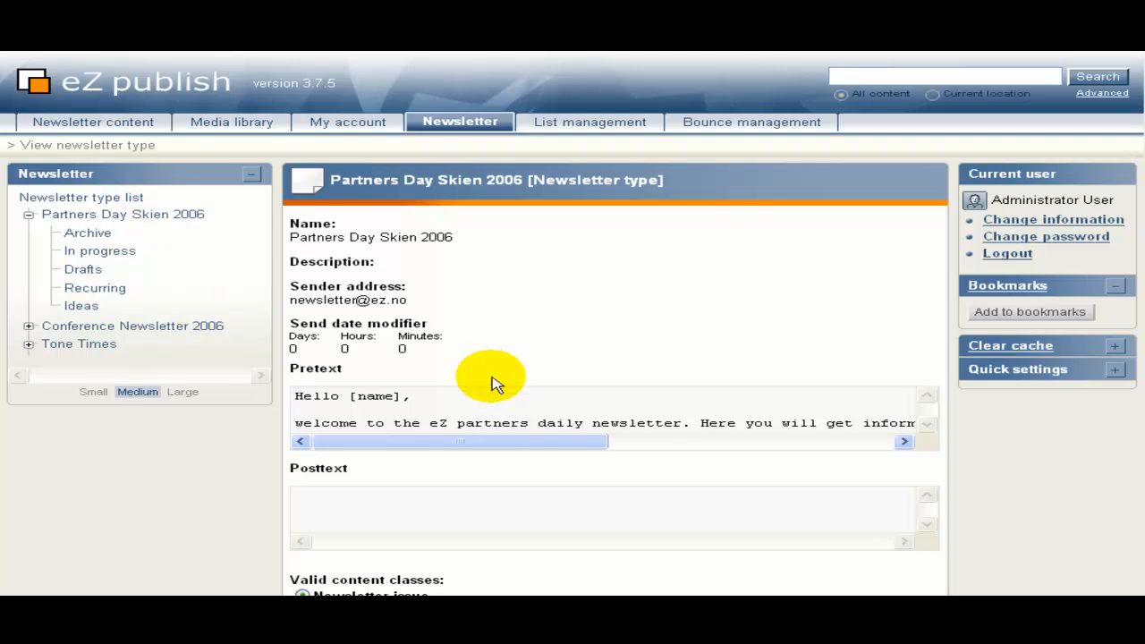
scroll(465, 347, "down", 10)
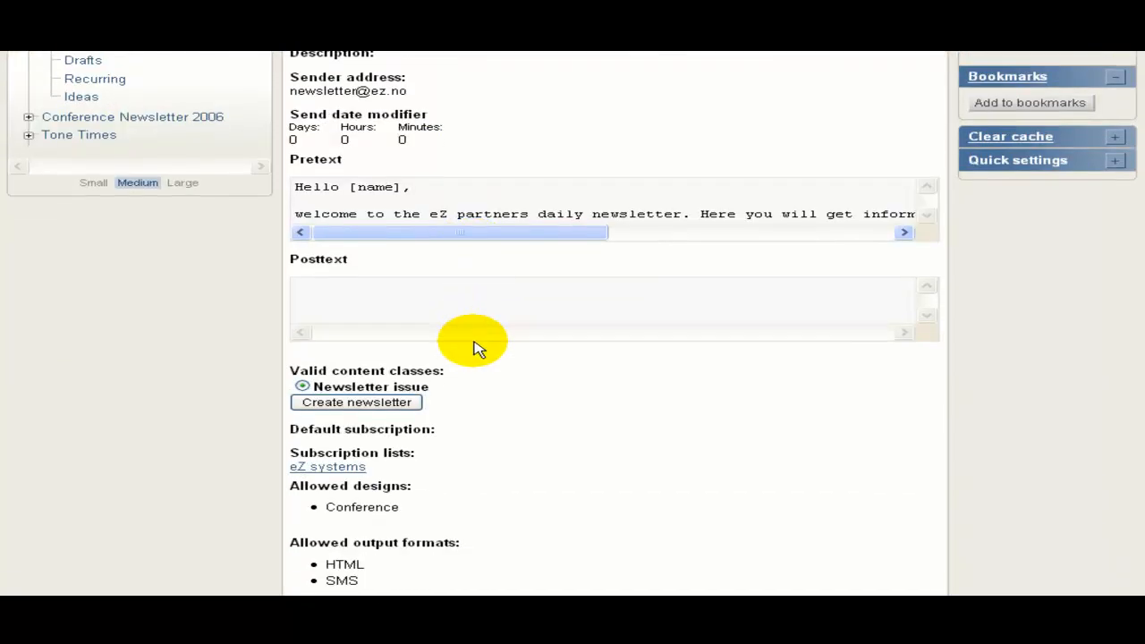
scroll(474, 348, "down", 2)
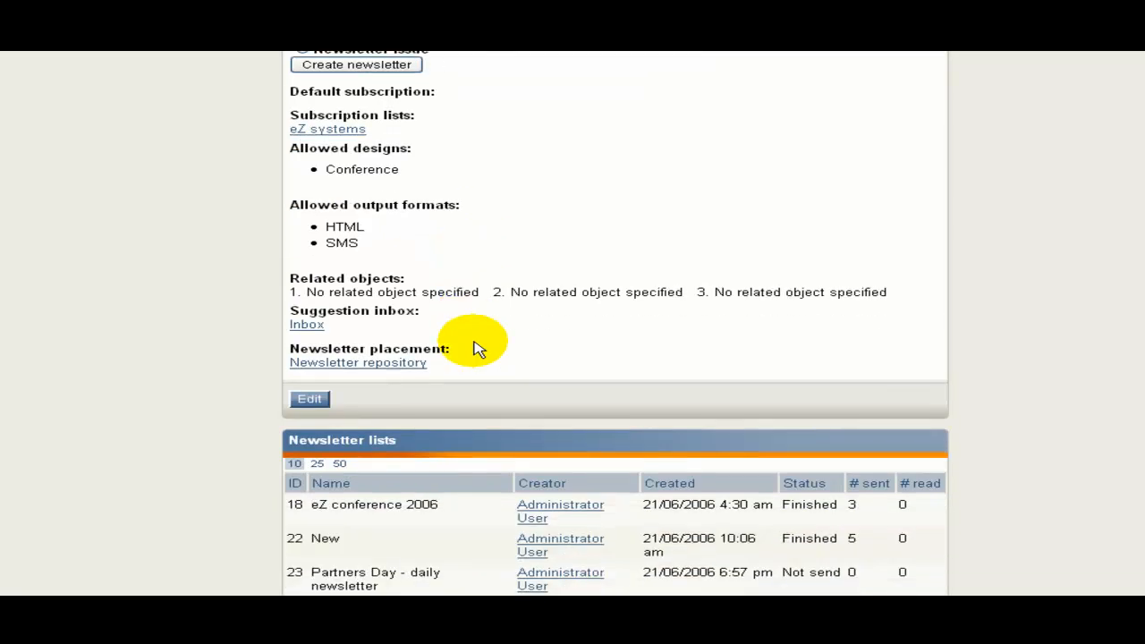
scroll(473, 348, "up", 6)
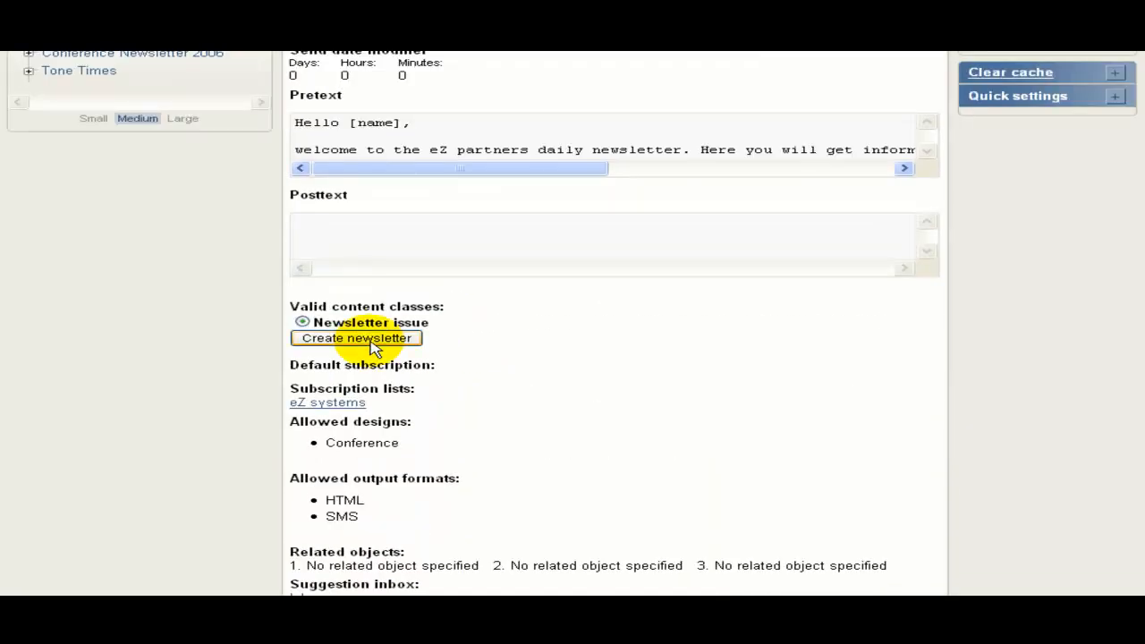
left_click(374, 347)
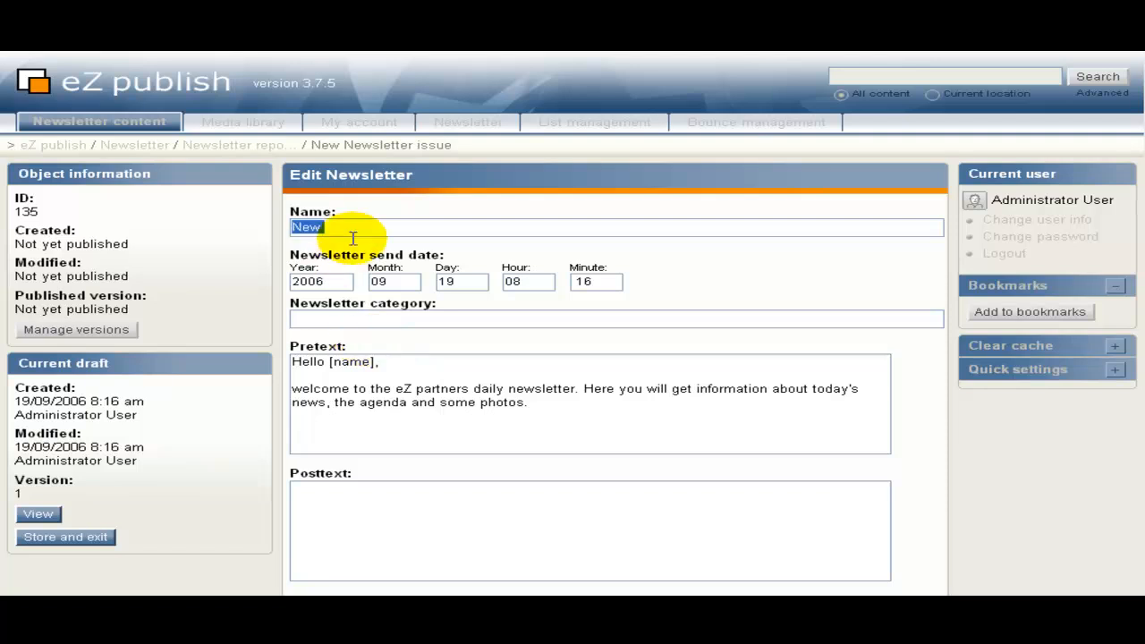
Name the new newsletter 'New example' using the autocomplete suggestion.
left_click(343, 226)
left_click(342, 226)
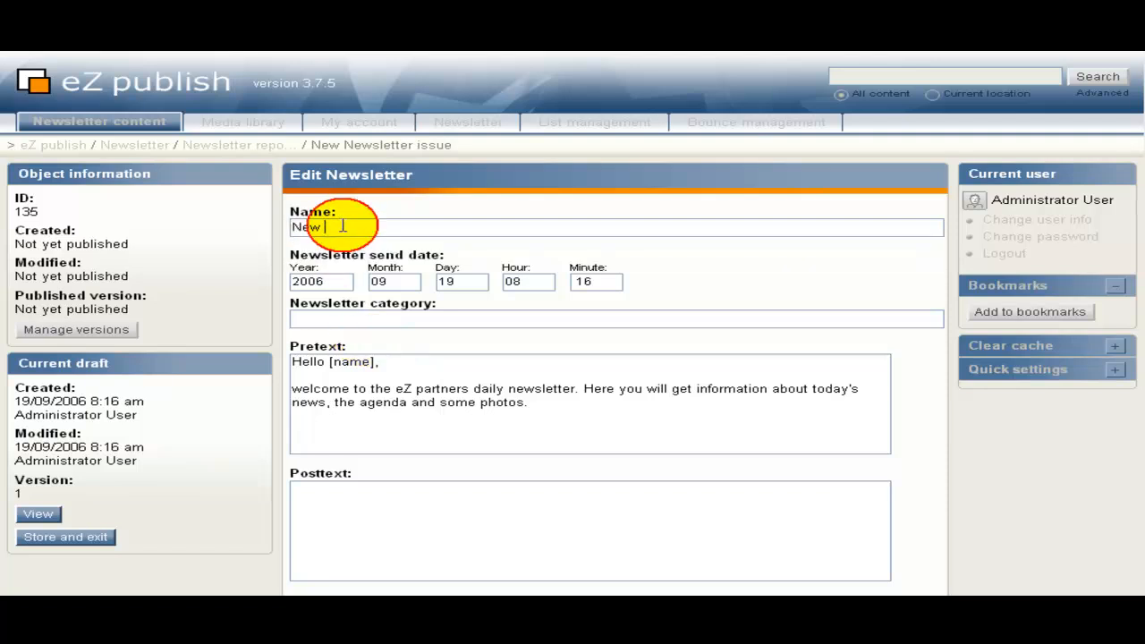
left_click(343, 226)
left_click(351, 270)
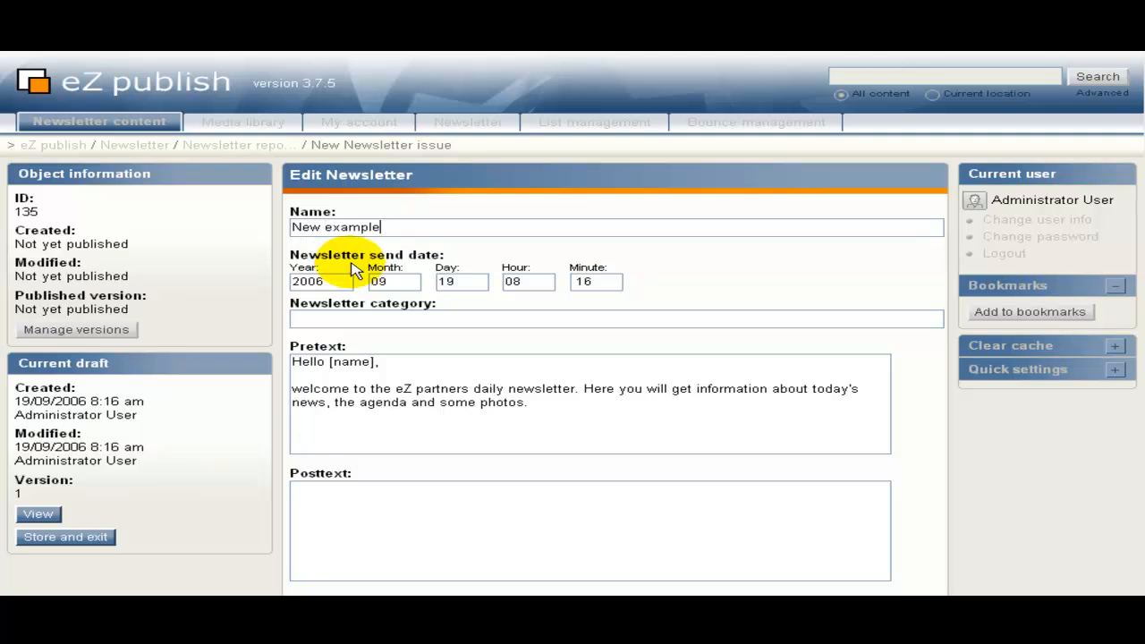
Check the send date year and hour, and set the newsletter category to 'sales'.
left_click(331, 282)
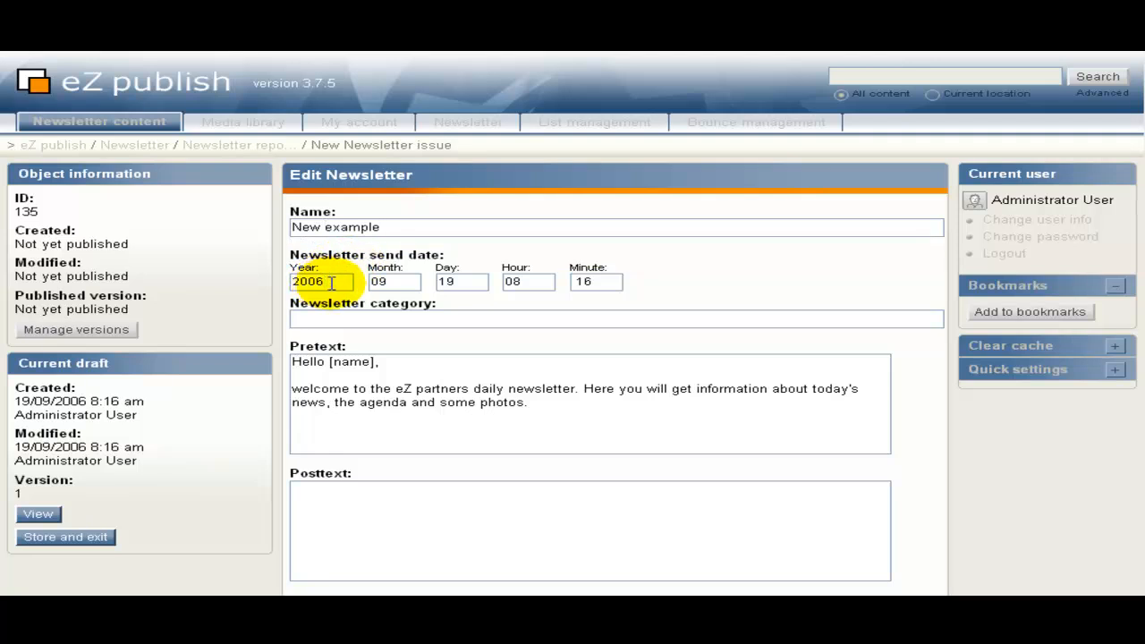
left_click(525, 282)
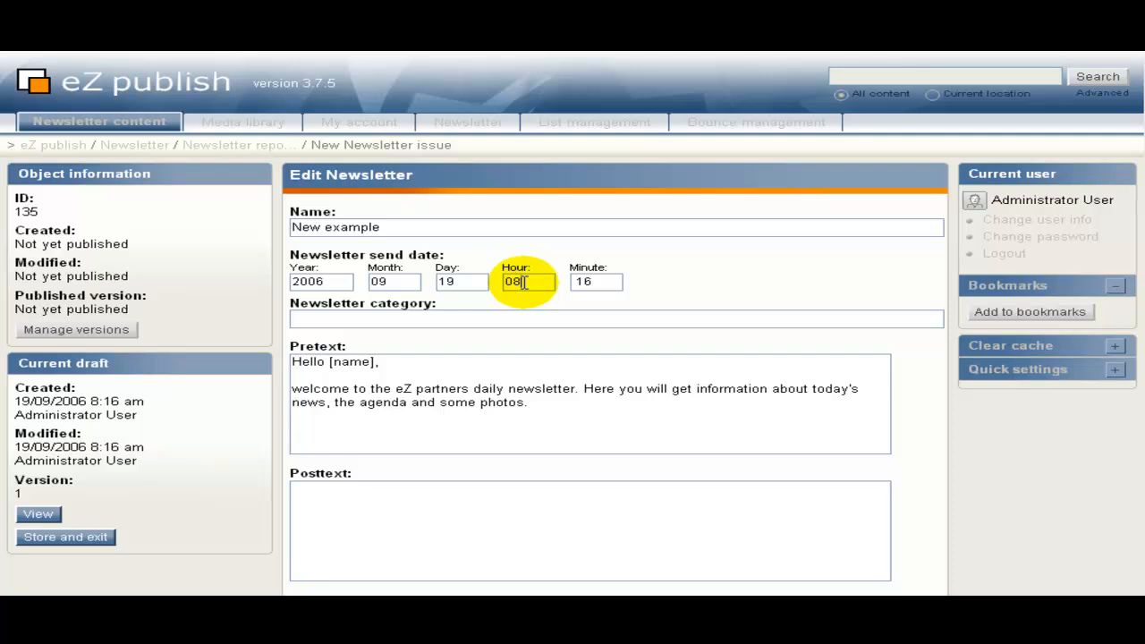
left_click(466, 322)
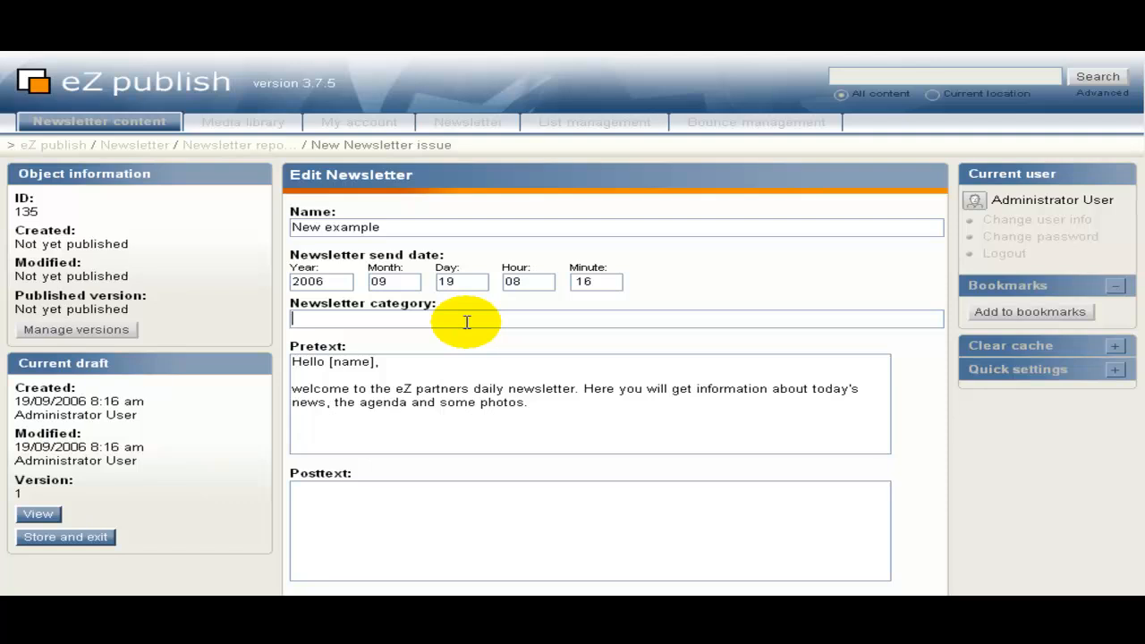
type("sales")
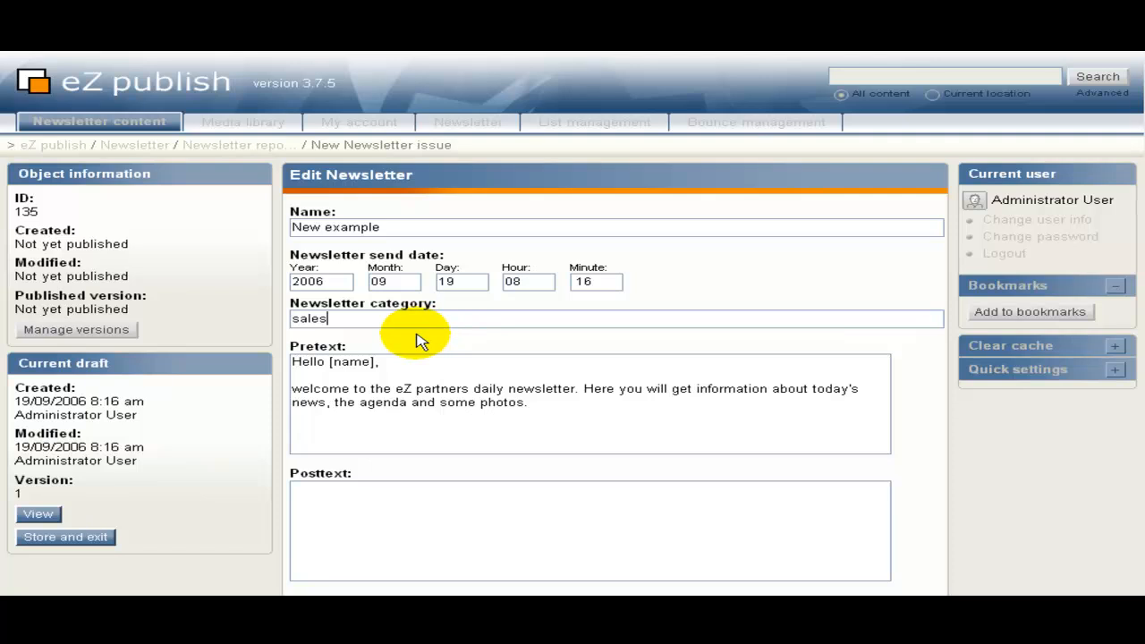
scroll(417, 326, "down", 4)
scroll(417, 296, "up", 1)
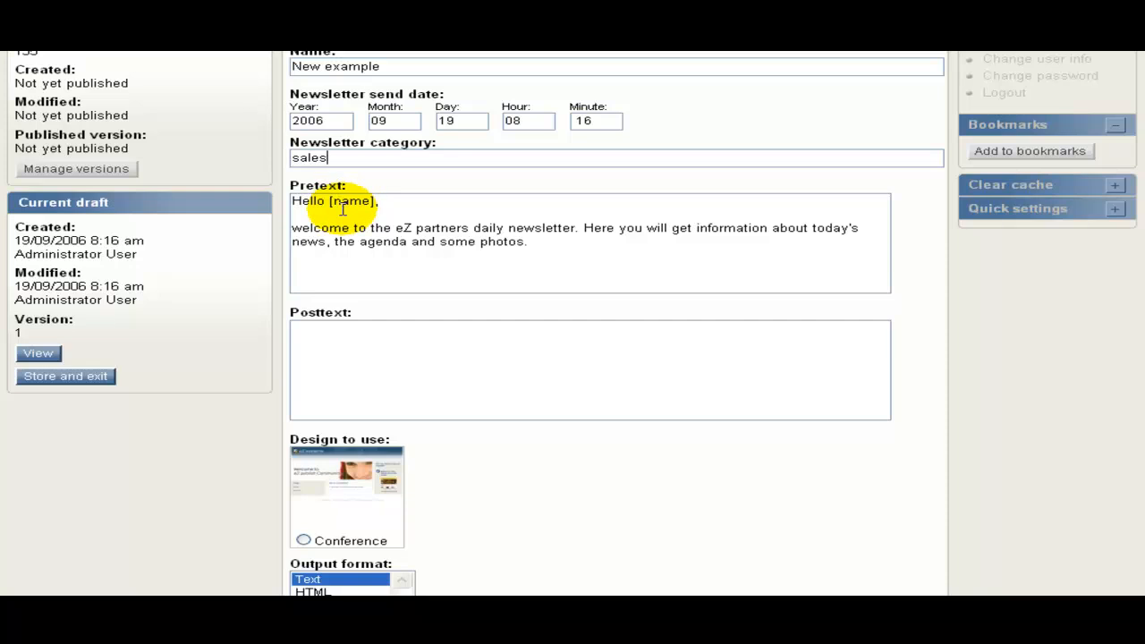
Capitalise 'welcome' to 'Welcome' at the start of the pretext.
left_click(295, 229)
key("Delete")
type("W")
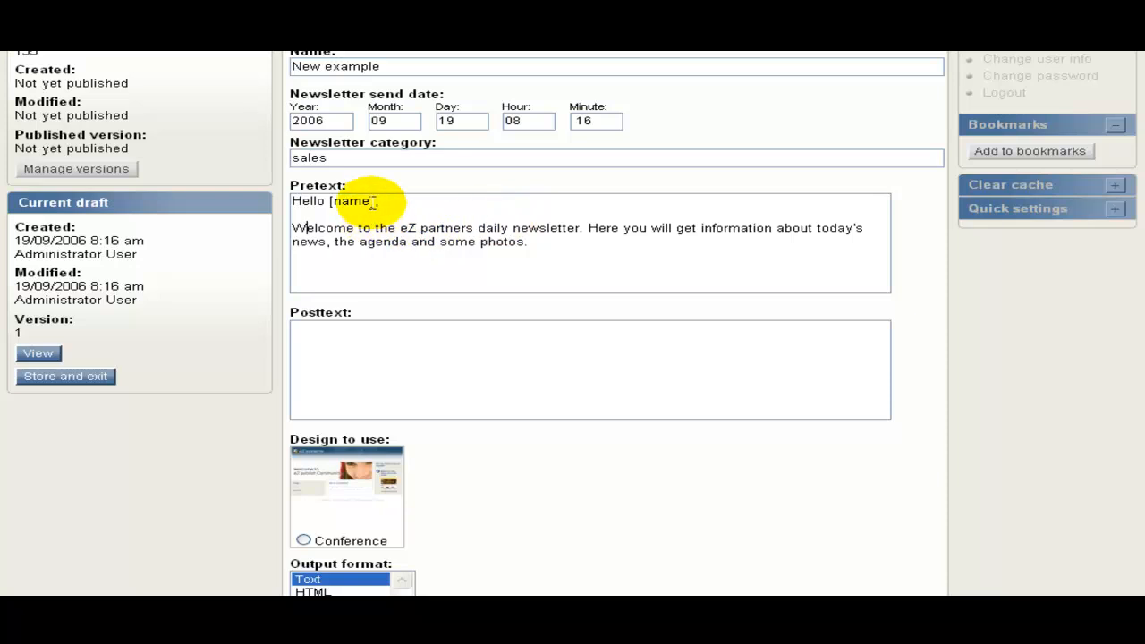
left_click(391, 207)
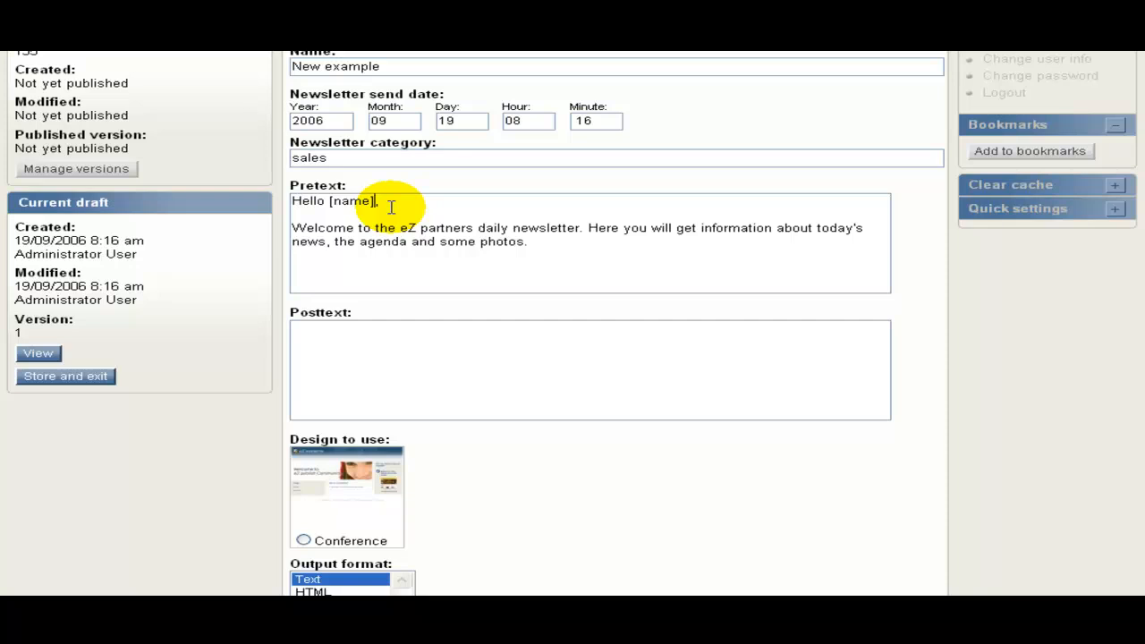
Enter 'Posttext' as the newsletter's posttext.
left_click(330, 366)
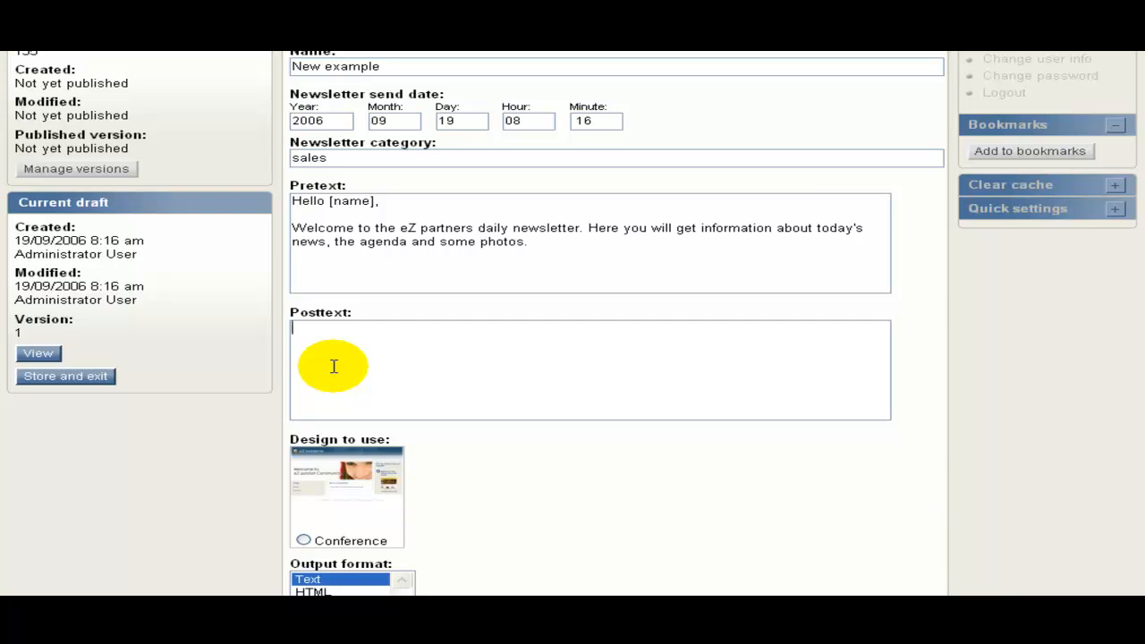
type("Posttext")
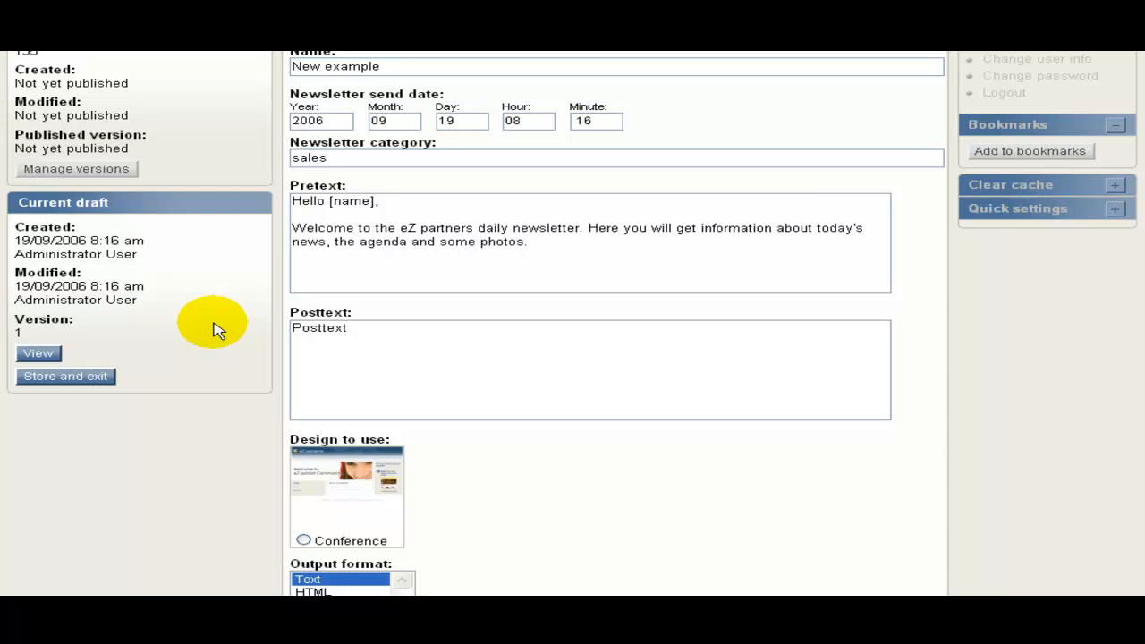
scroll(212, 330, "down", 3)
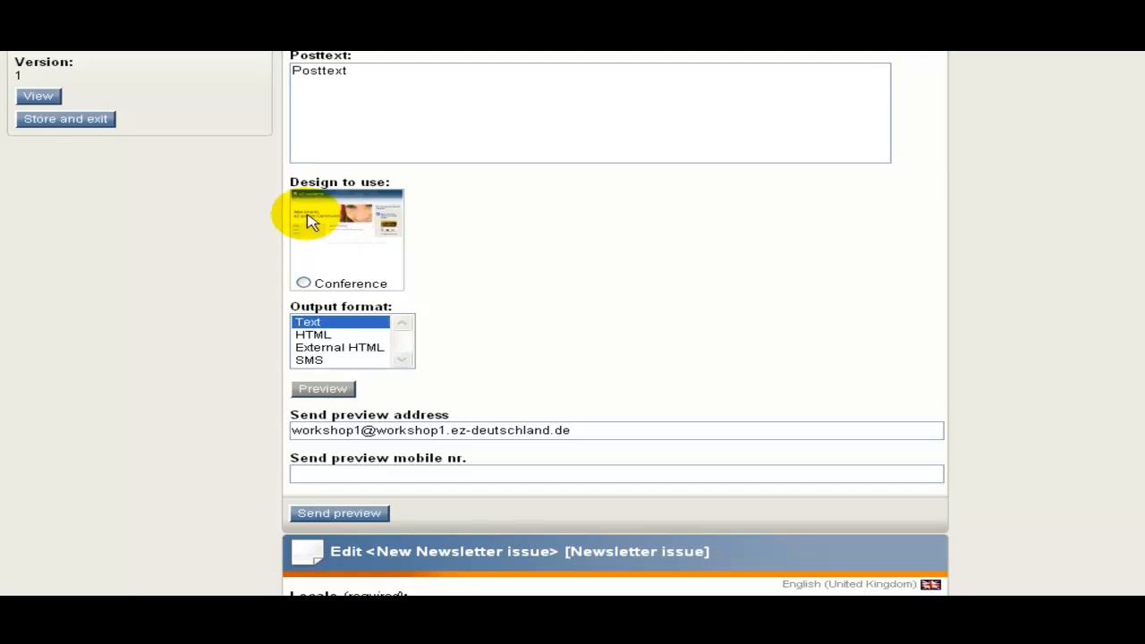
Choose the Conference design with HTML output and replace the Send preview e-mail address with a new address.
left_click(304, 284)
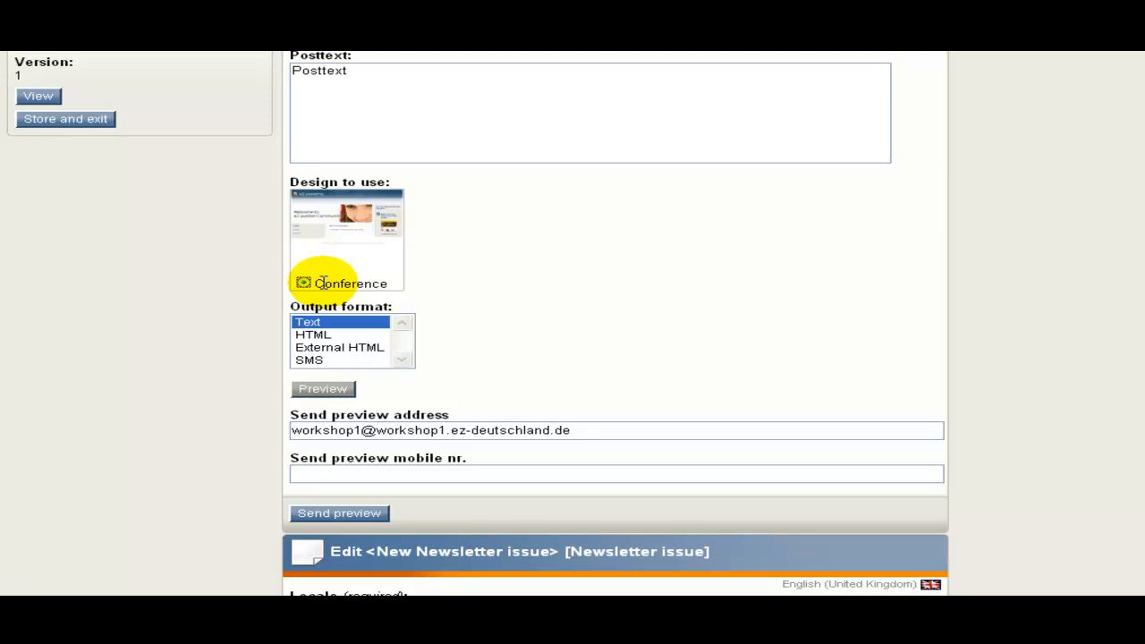
left_click(327, 335)
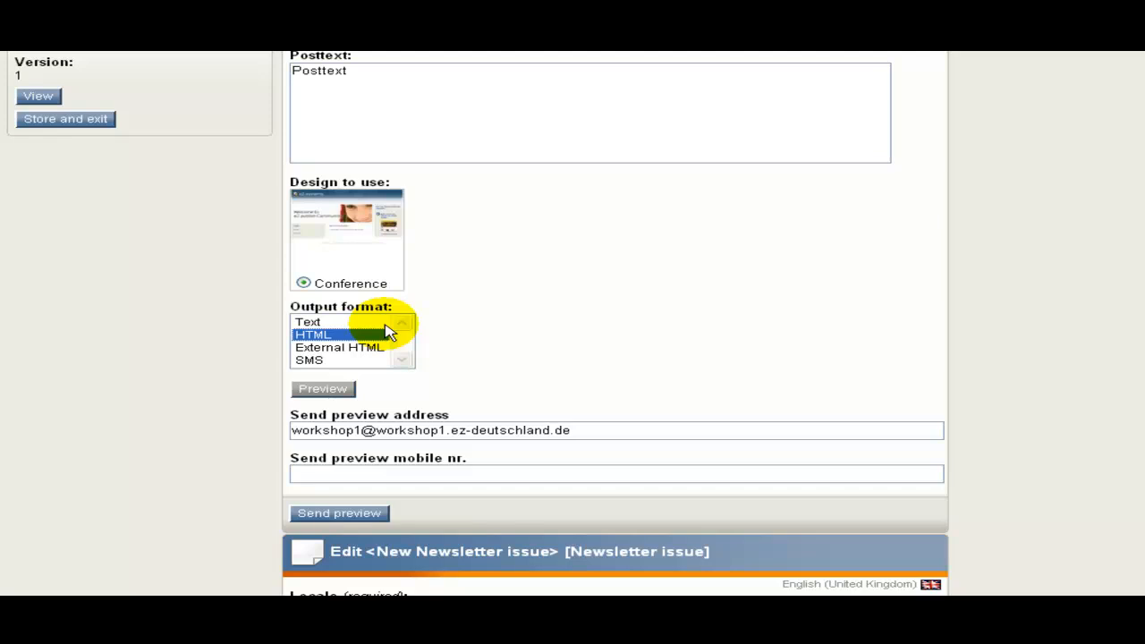
left_click(644, 433)
left_click_drag(148, 467, 292, 430)
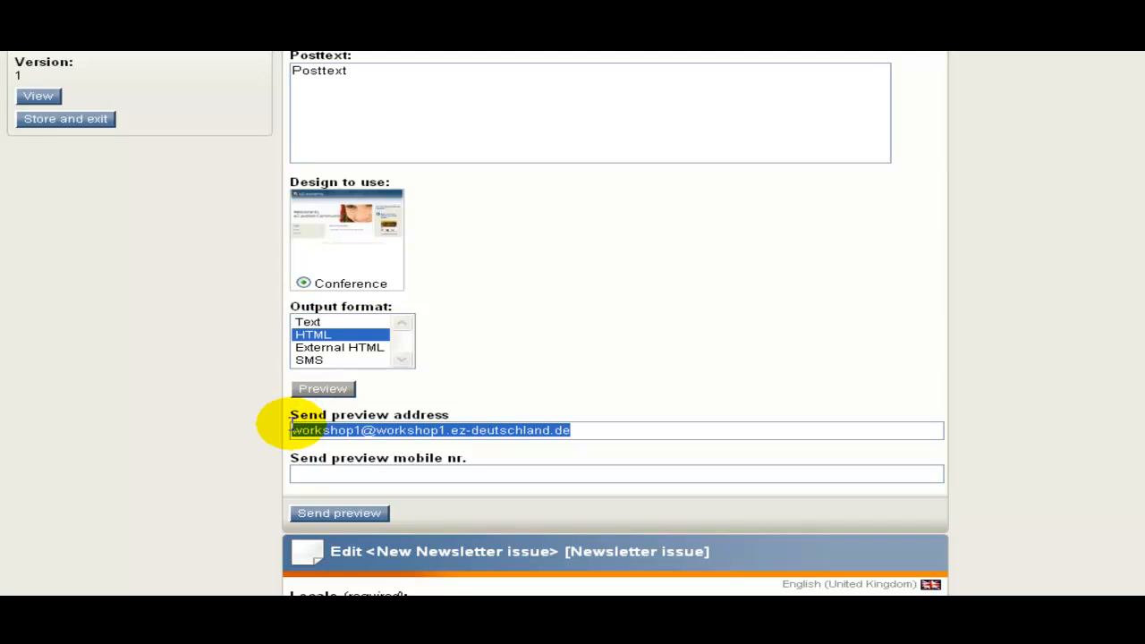
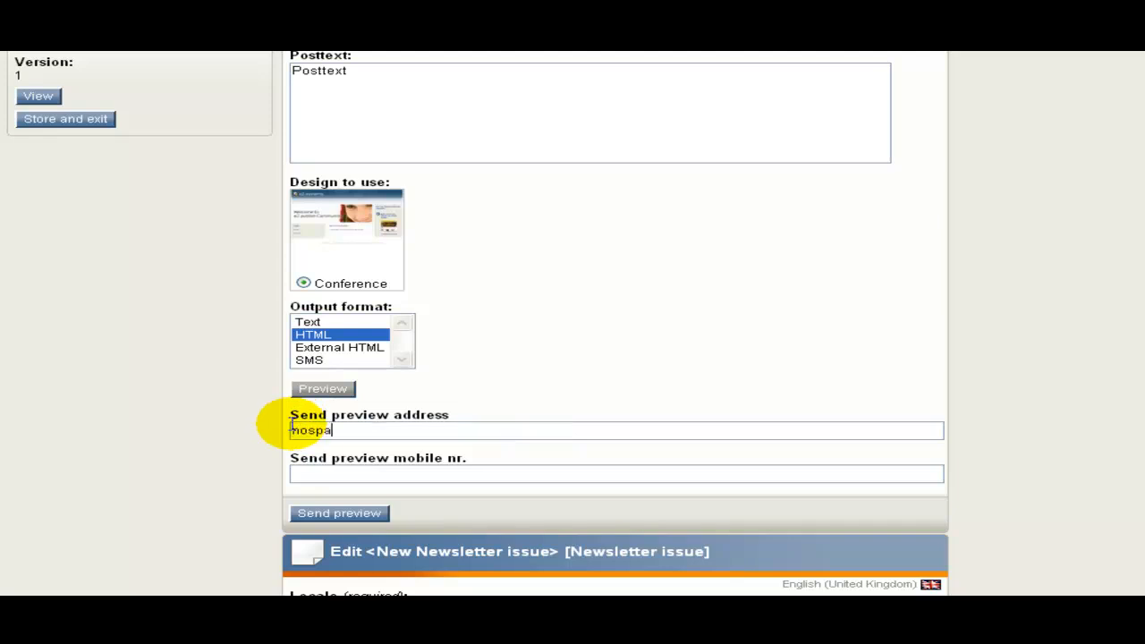
left_click(230, 445)
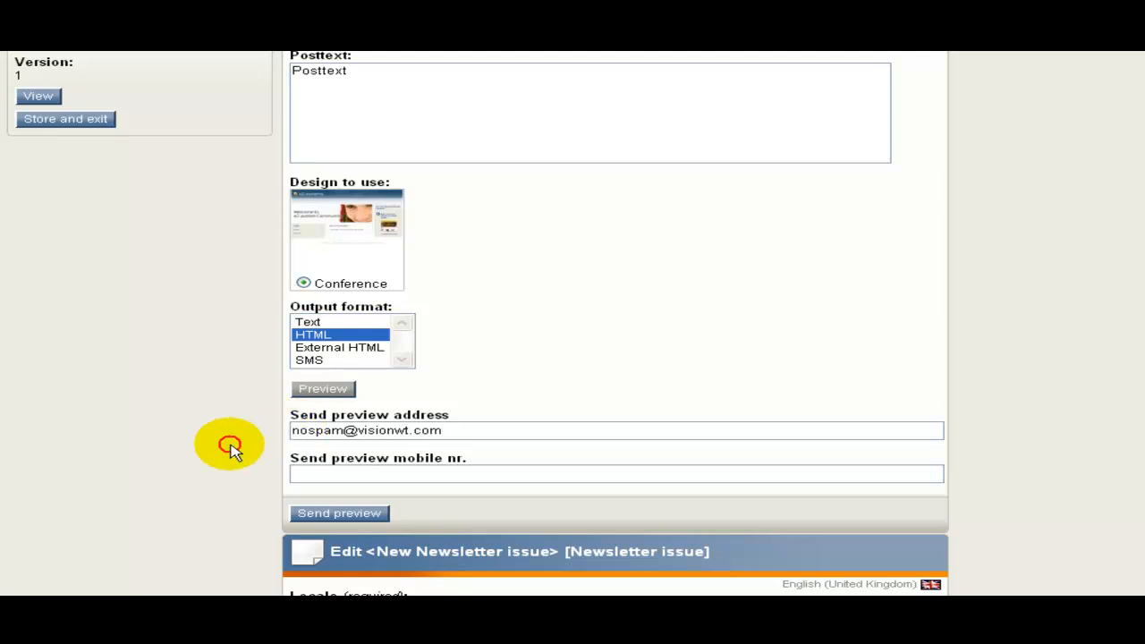
scroll(268, 420, "down", 5)
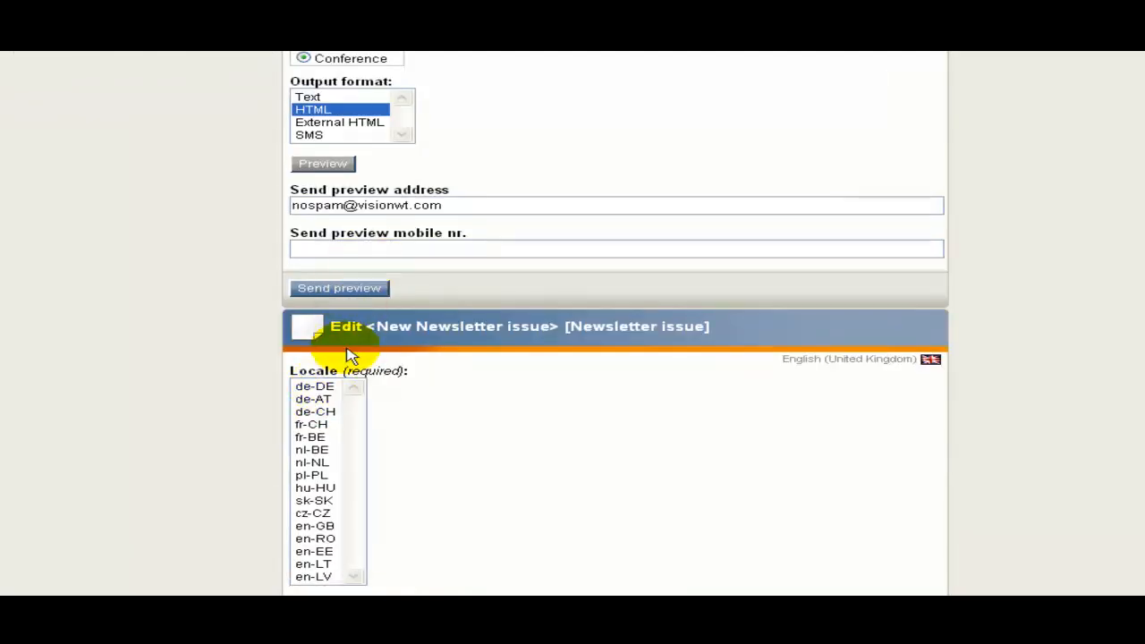
Set the new issue's locale to en-GB and its target audience to Endcustomers.
scroll(348, 356, "down", 3)
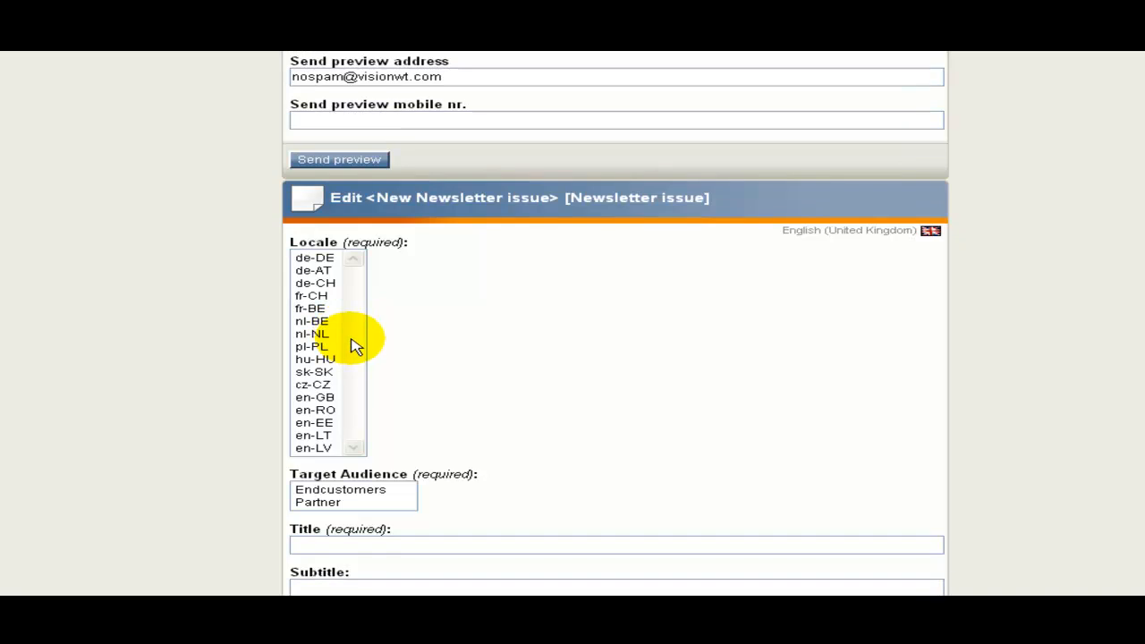
left_click(308, 399)
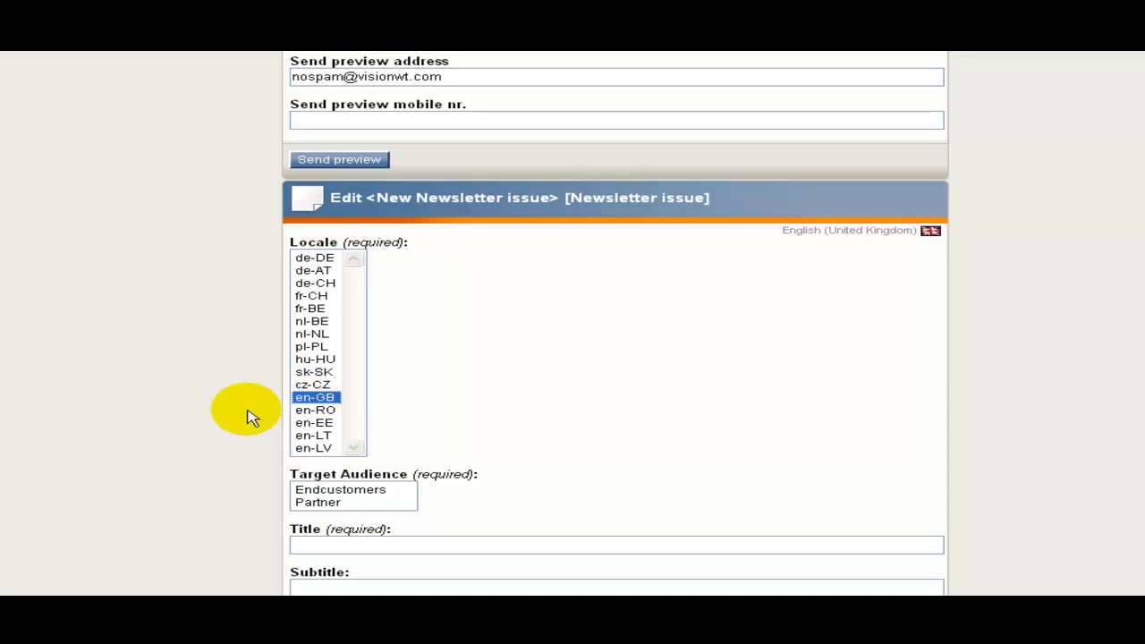
scroll(249, 417, "up", 11)
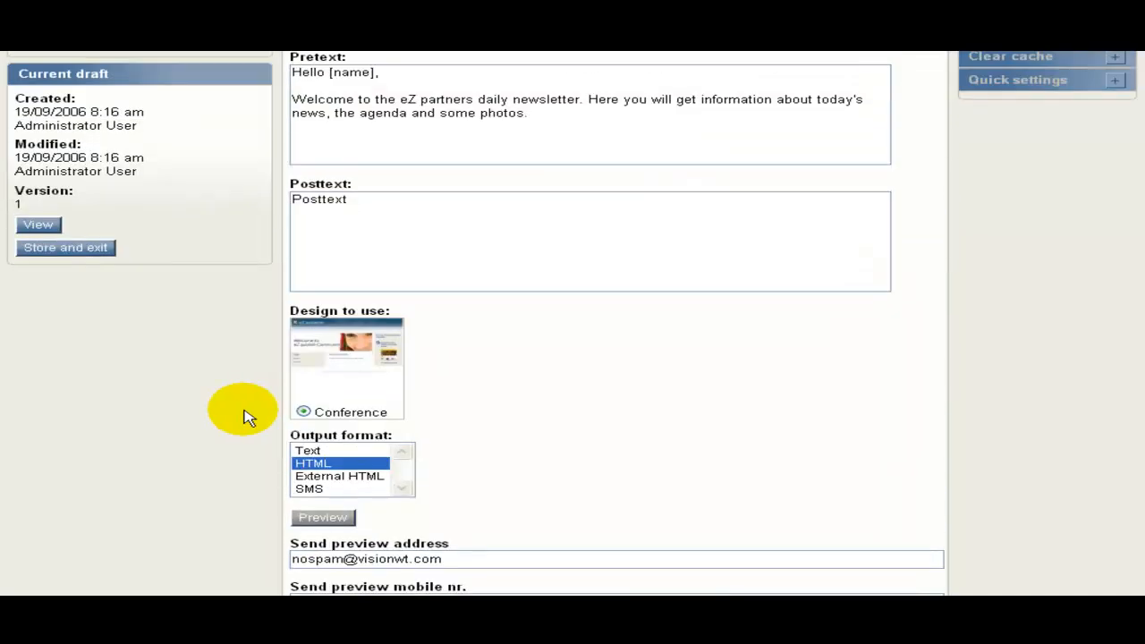
scroll(249, 417, "down", 11)
scroll(248, 416, "down", 3)
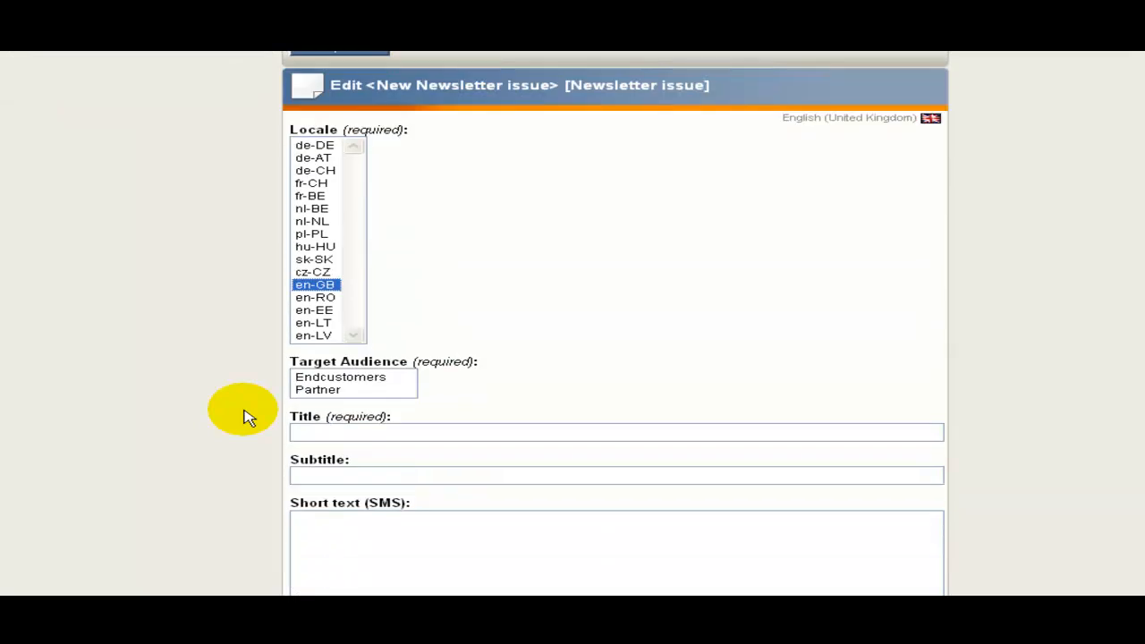
scroll(259, 402, "down", 1)
scroll(295, 304, "down", 2)
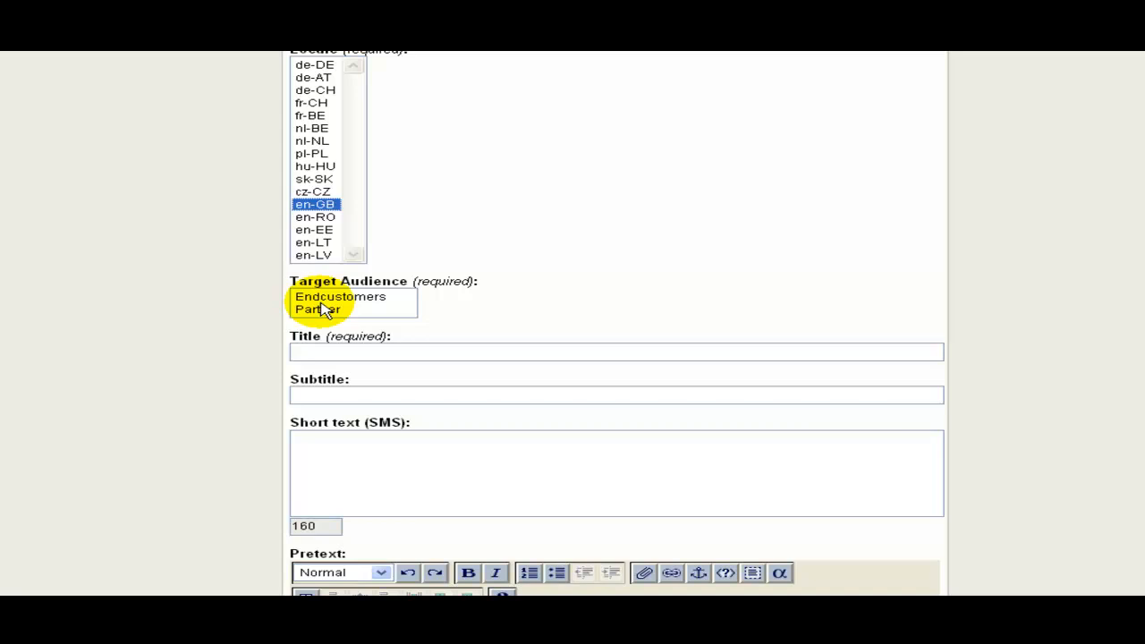
left_click(320, 298)
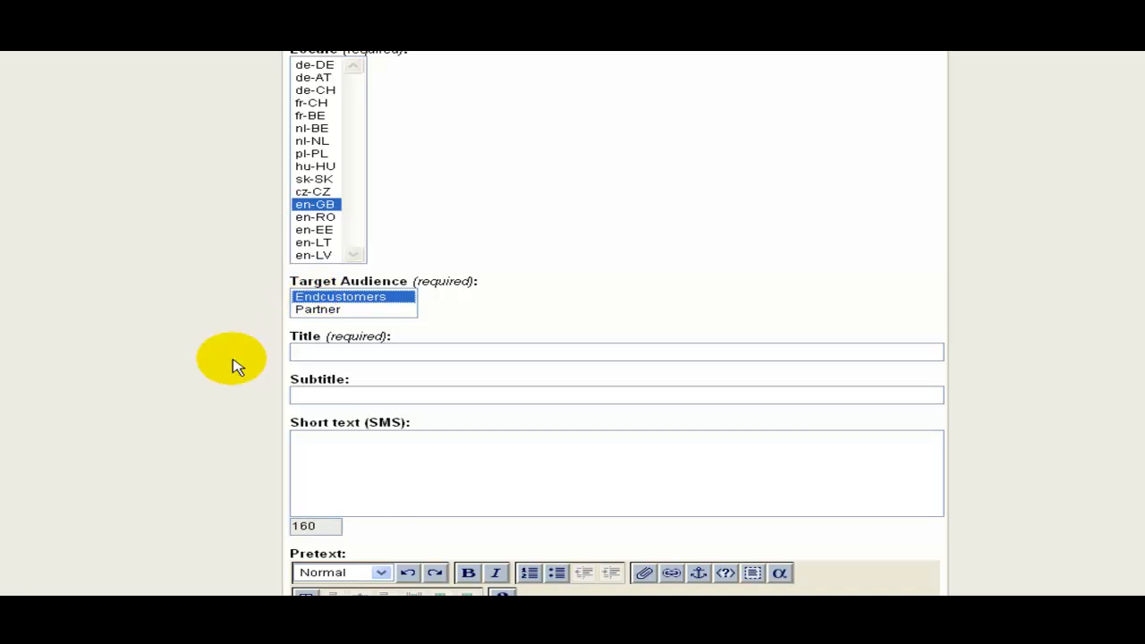
left_click(334, 352)
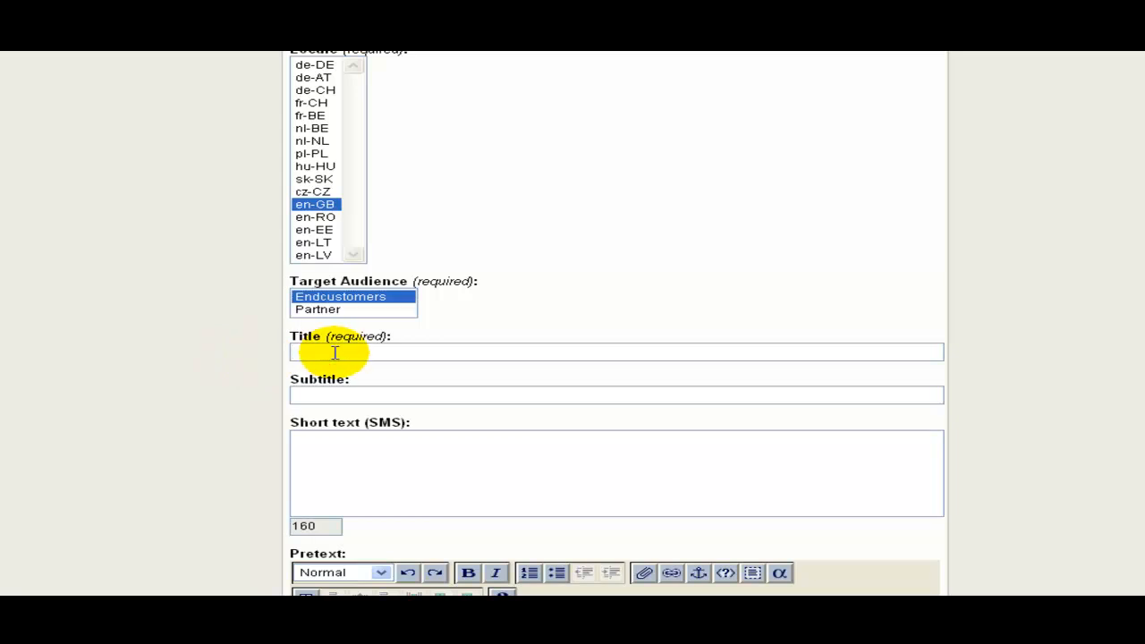
Enter 'My Newsletter' as the issue title, leaving the Subtitle blank.
type("My Newsletter")
scroll(340, 409, "down", 3)
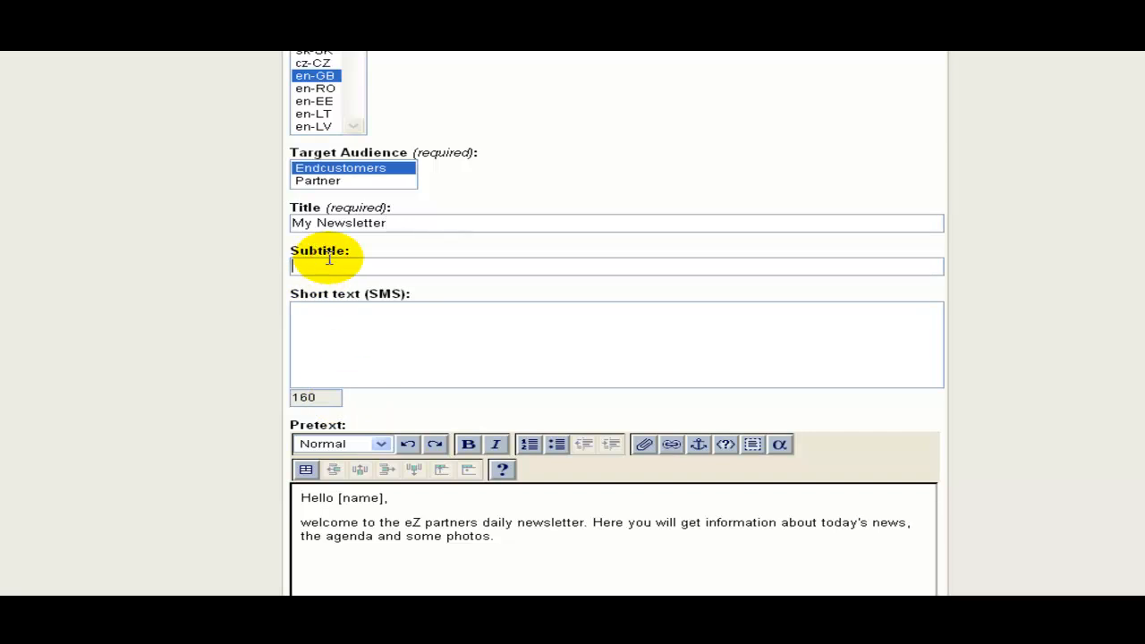
left_click(293, 273)
Try test text in Short text (SMS), then clear it so the field is empty.
scroll(293, 273, "down", 1)
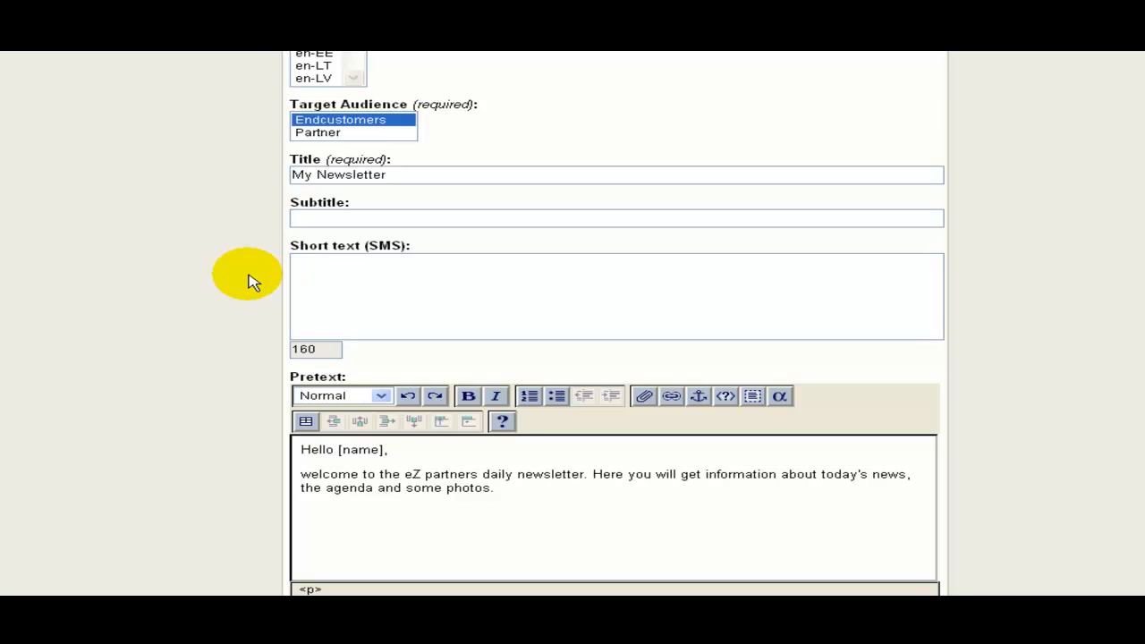
scroll(251, 282, "down", 2)
left_click(359, 202)
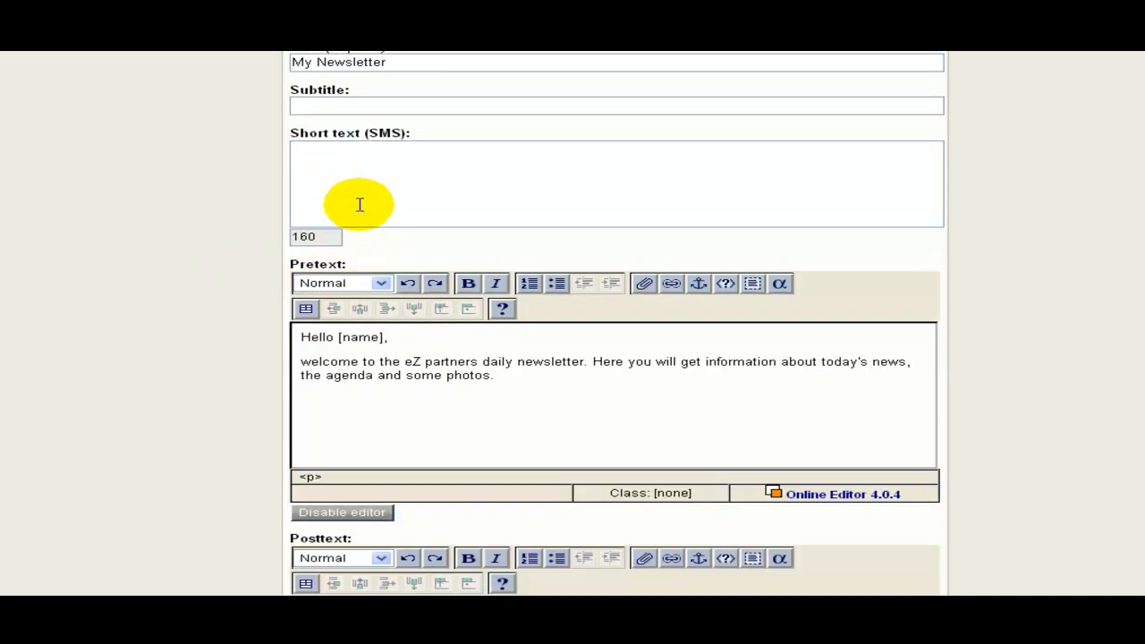
type("ddddddd")
key("BackSpace")
key("BackSpace")
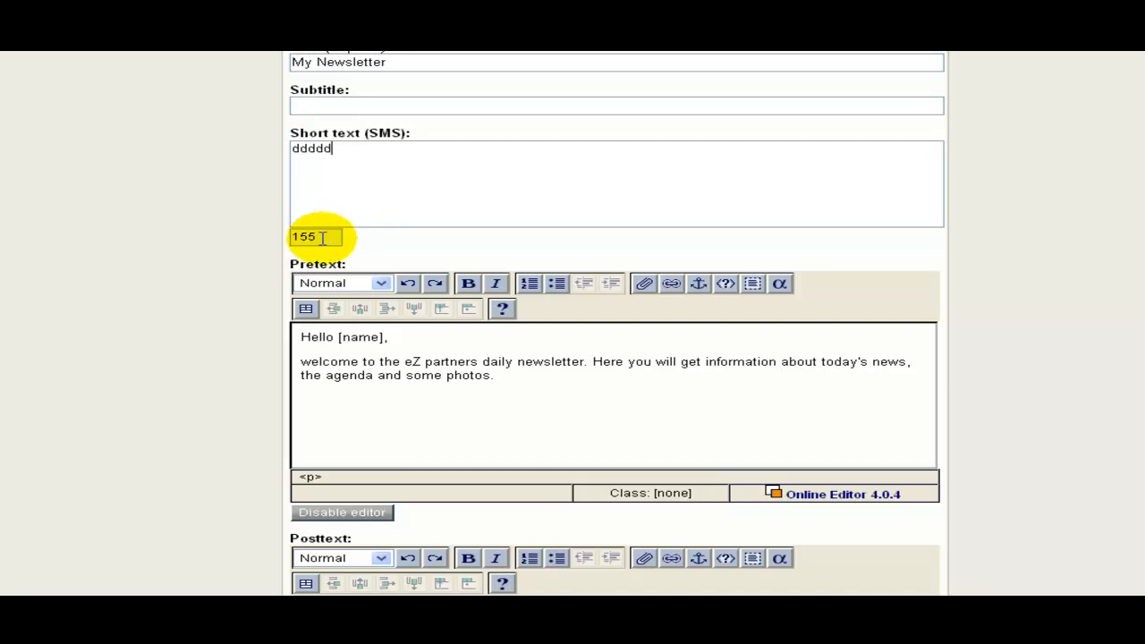
left_click_drag(322, 237, 269, 242)
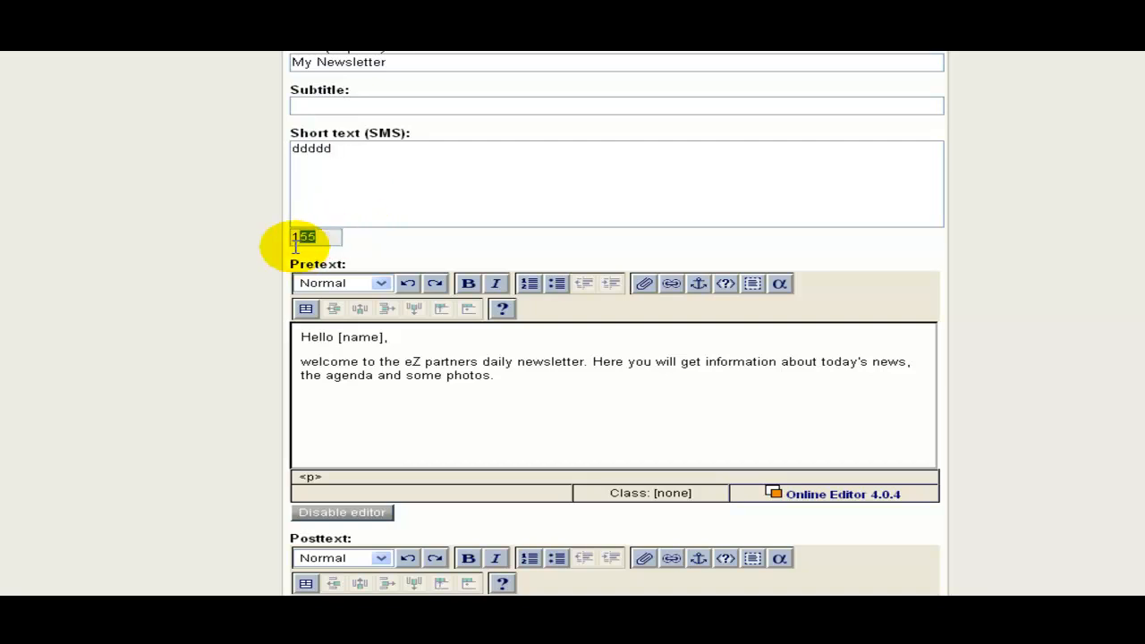
left_click(364, 148)
key("BackSpace")
key("BackSpace")
key("BackSpace")
key("BackSpace")
key("BackSpace")
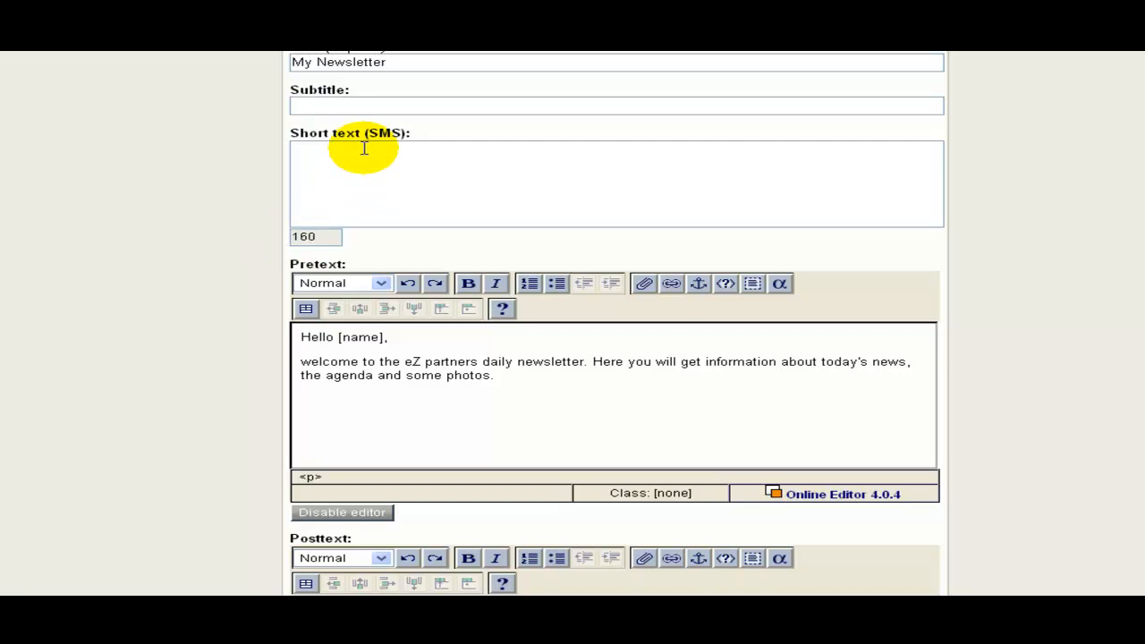
Change the Pretext's lowercase 'welcome' to 'Welcome'.
scroll(212, 376, "down", 4)
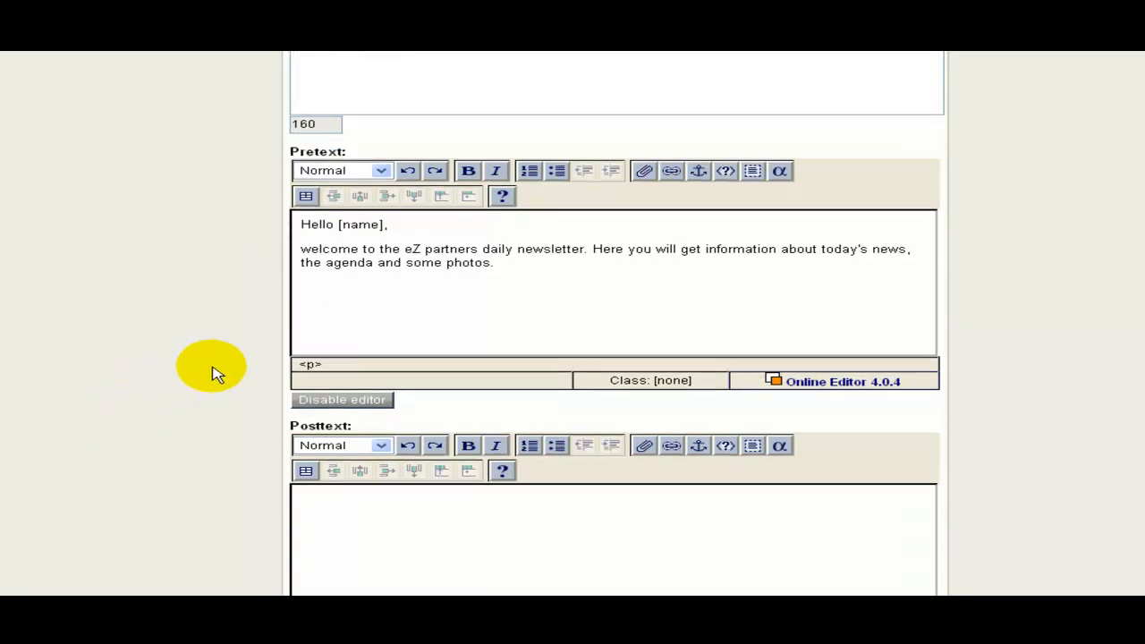
left_click(412, 184)
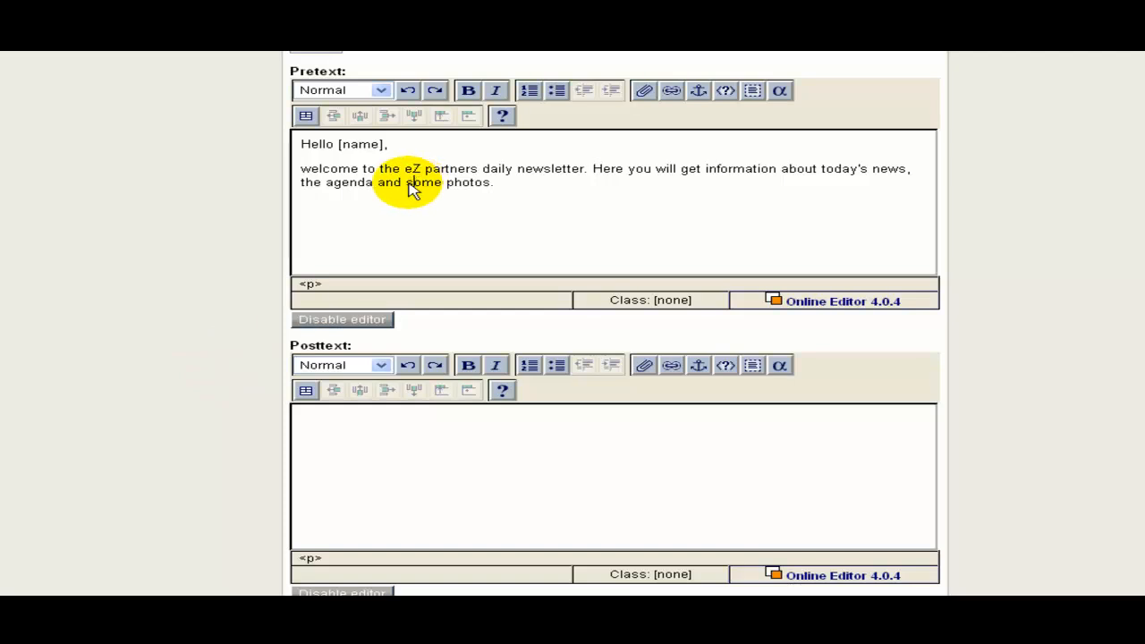
scroll(407, 191, "up", 3)
scroll(407, 191, "down", 1)
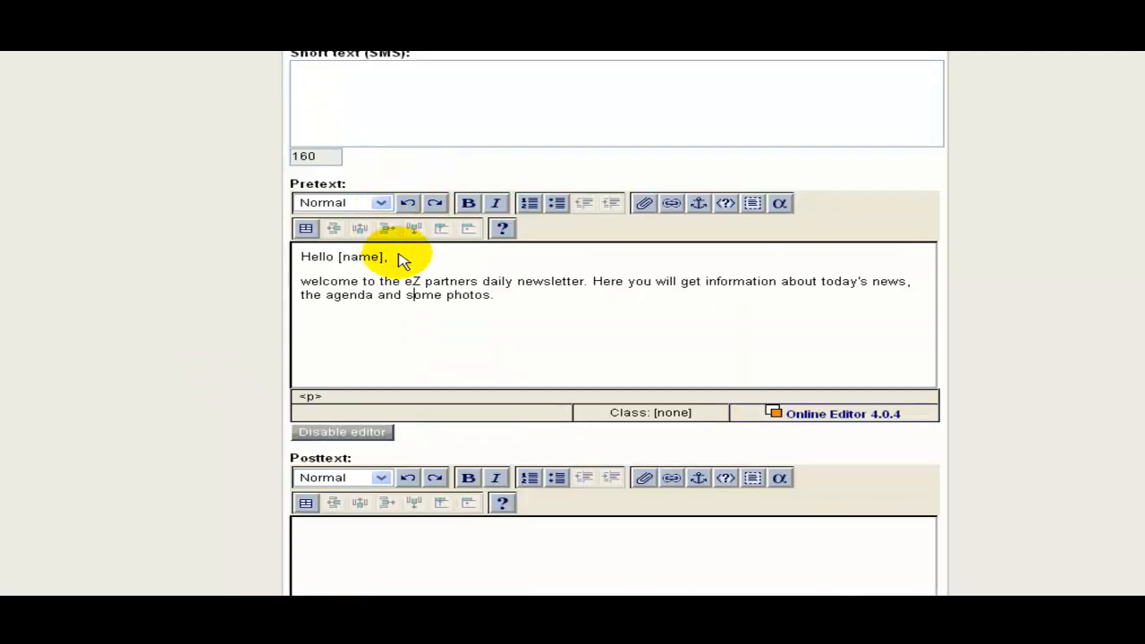
left_click(507, 299)
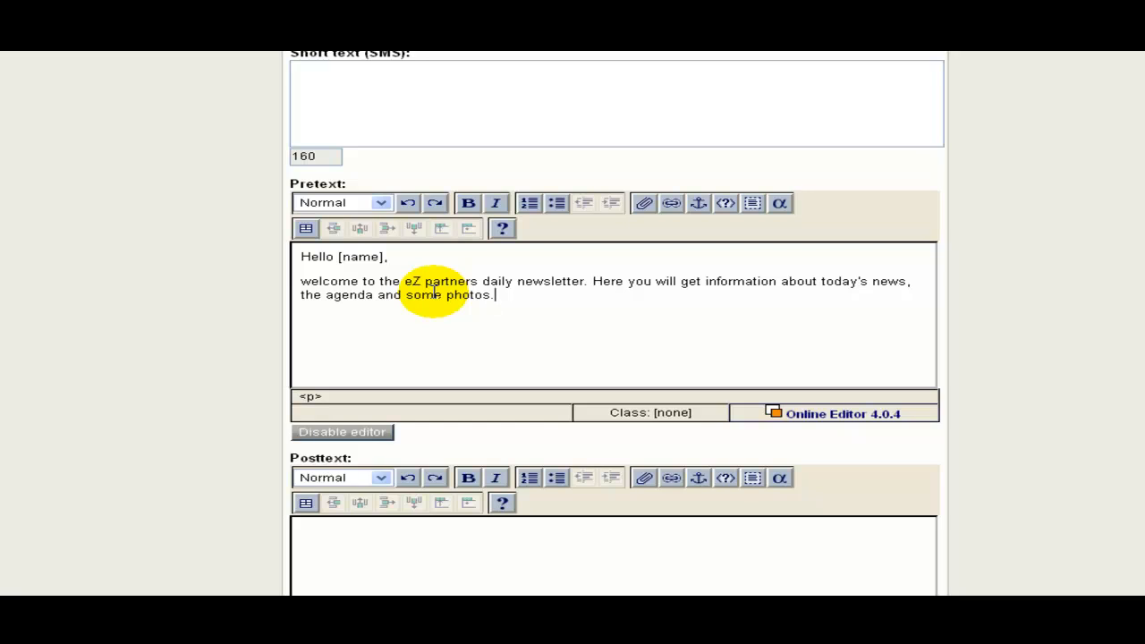
left_click(302, 281)
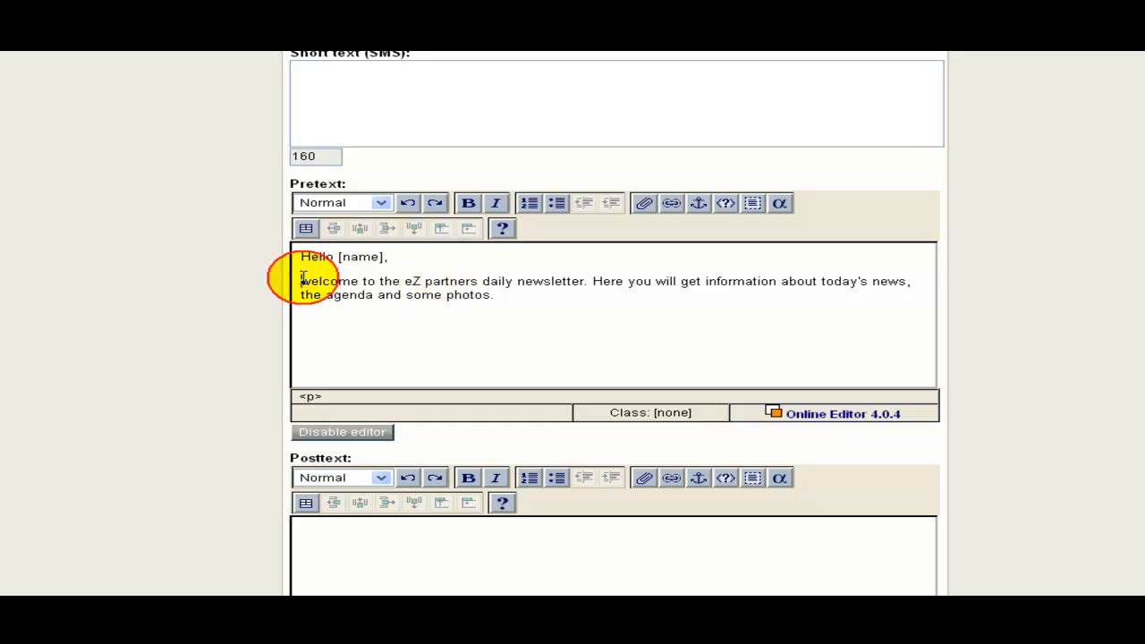
key("Delete")
type("W")
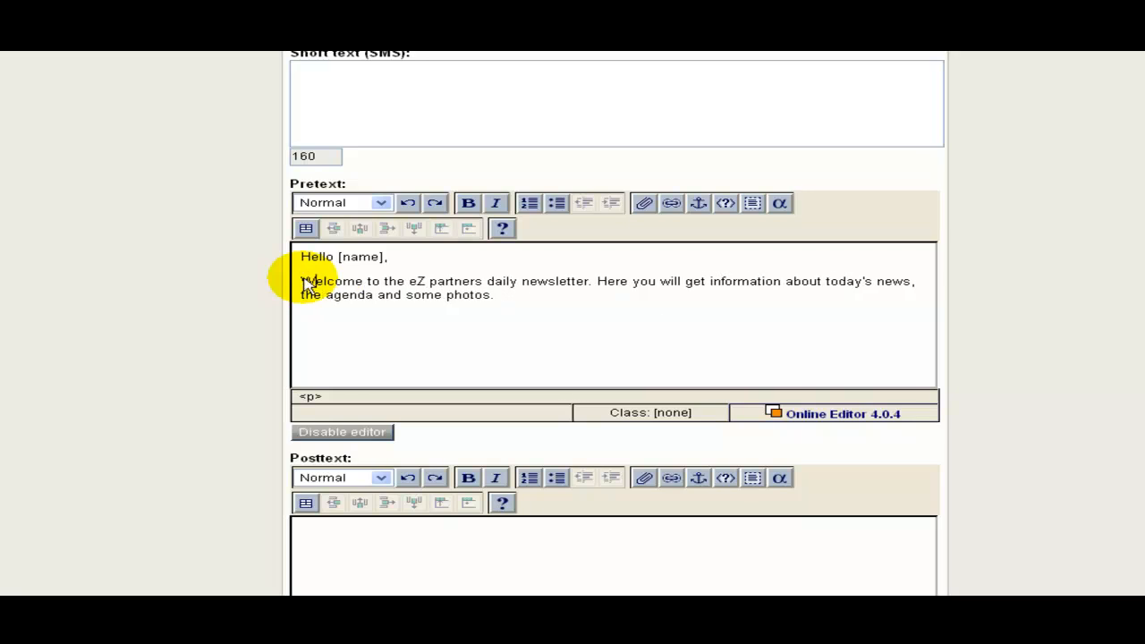
scroll(421, 307, "down", 10)
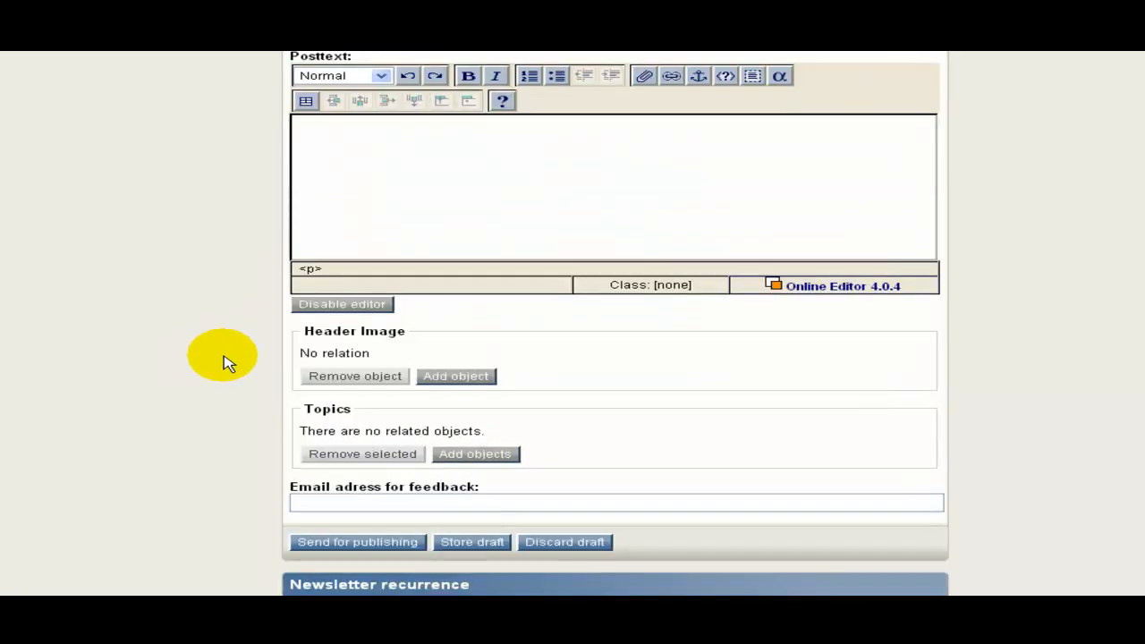
Fill in the feedback e-mail address field.
scroll(233, 360, "down", 2)
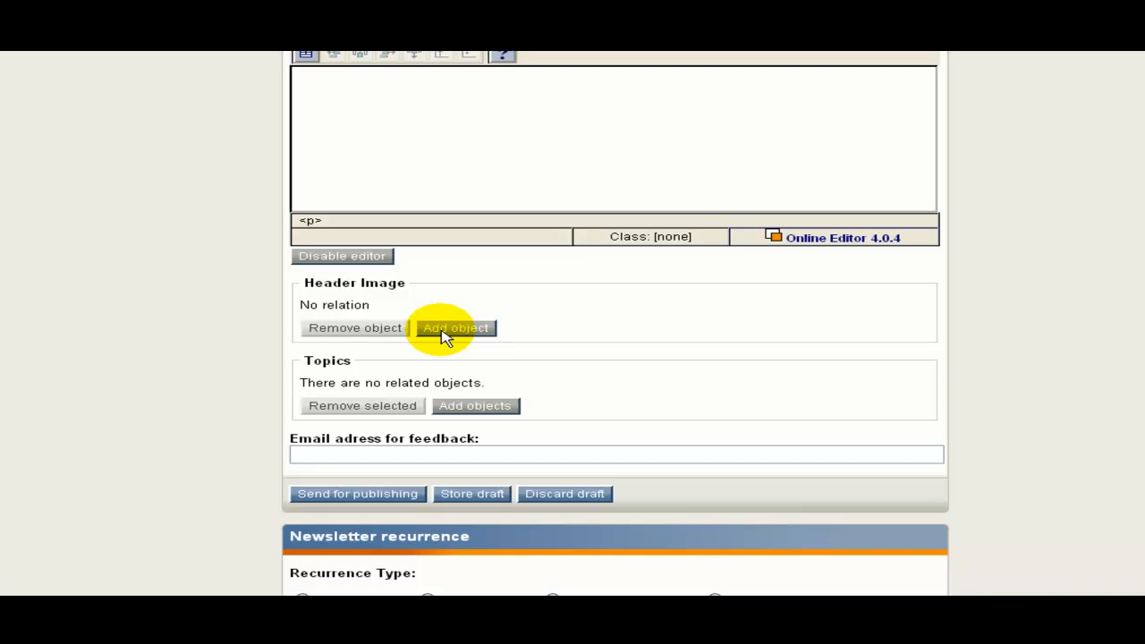
scroll(413, 356, "down", 2)
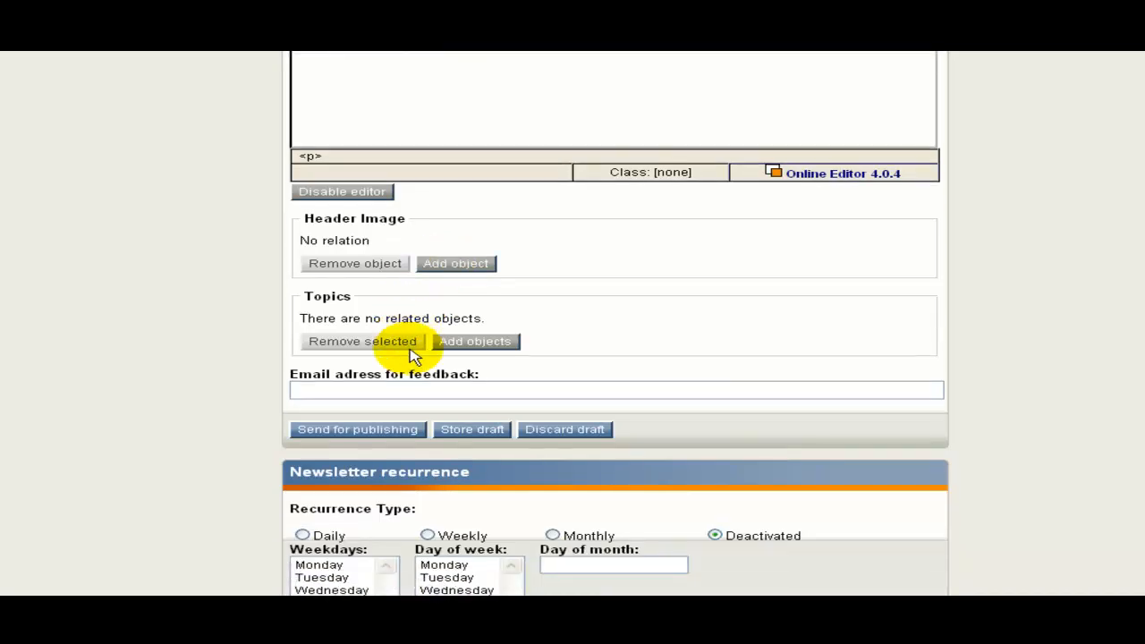
scroll(413, 356, "down", 2)
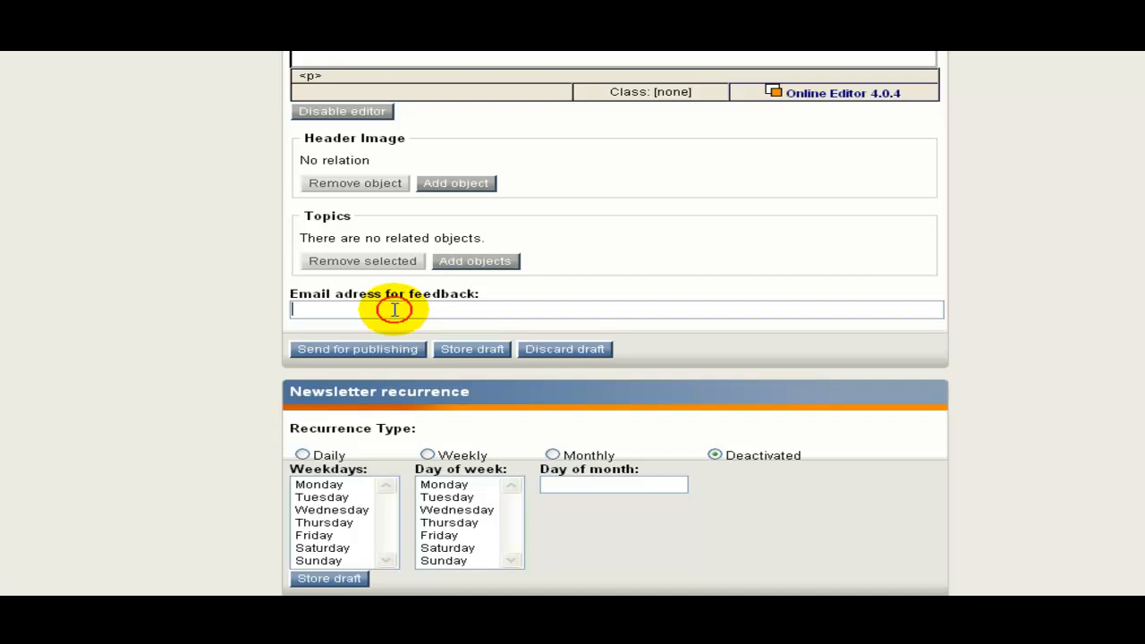
left_click(393, 310)
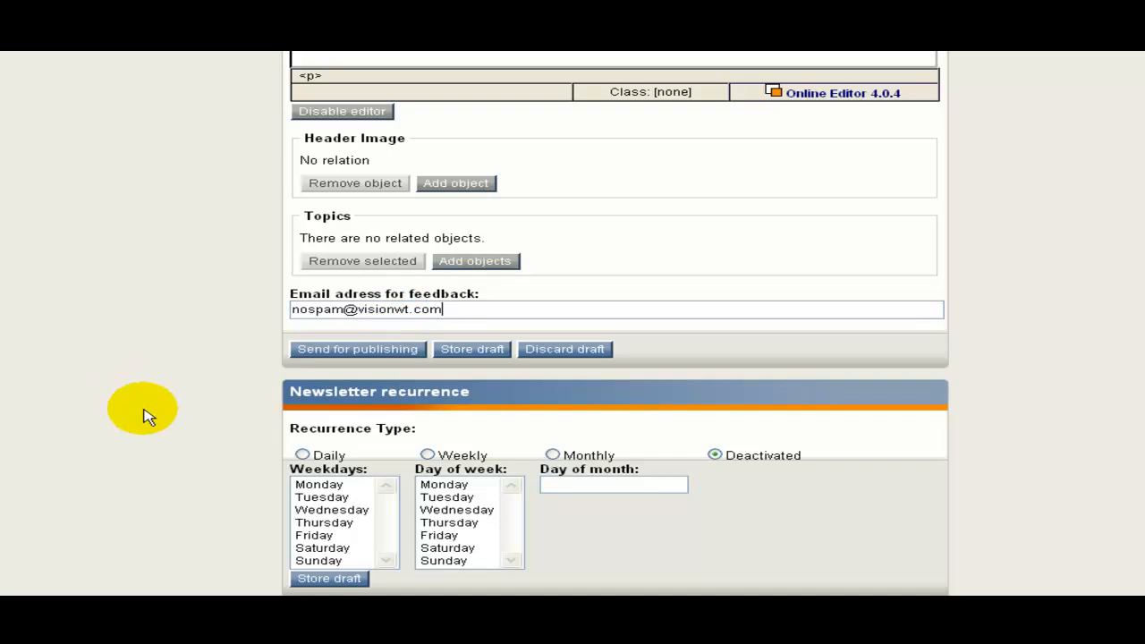
Send the new issue for publishing.
scroll(194, 402, "down", 3)
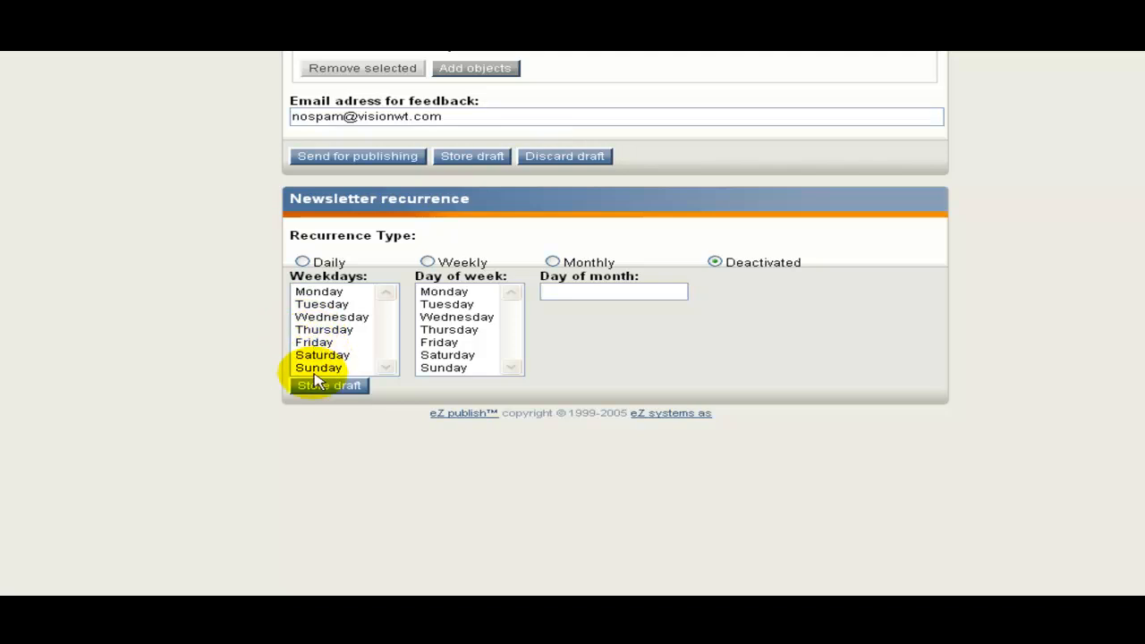
scroll(299, 281, "up", 3)
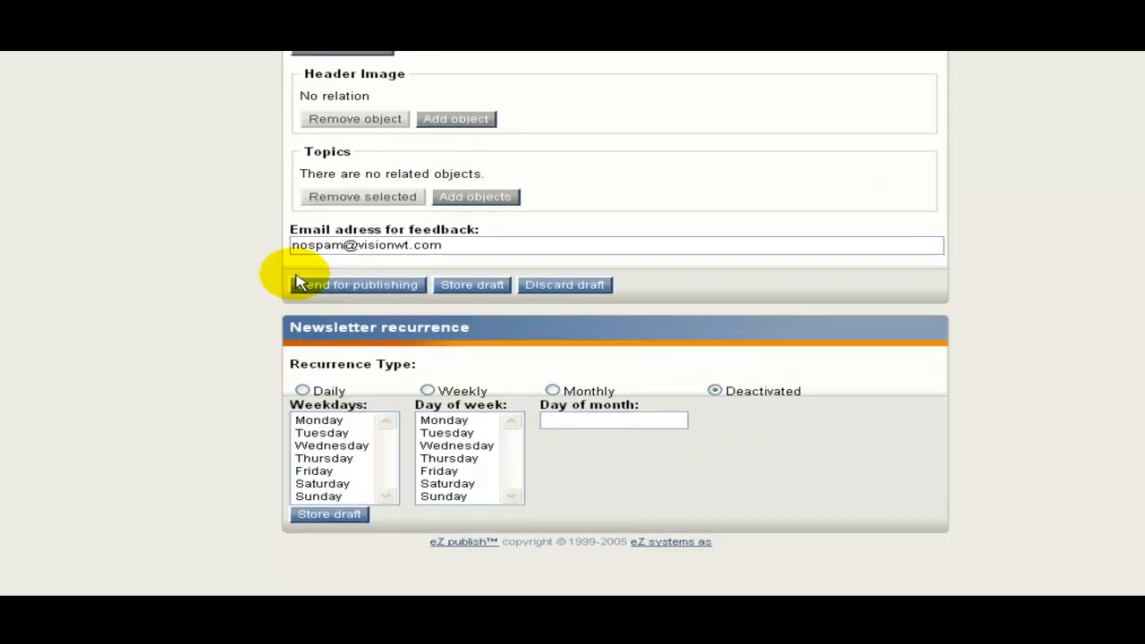
left_click(347, 302)
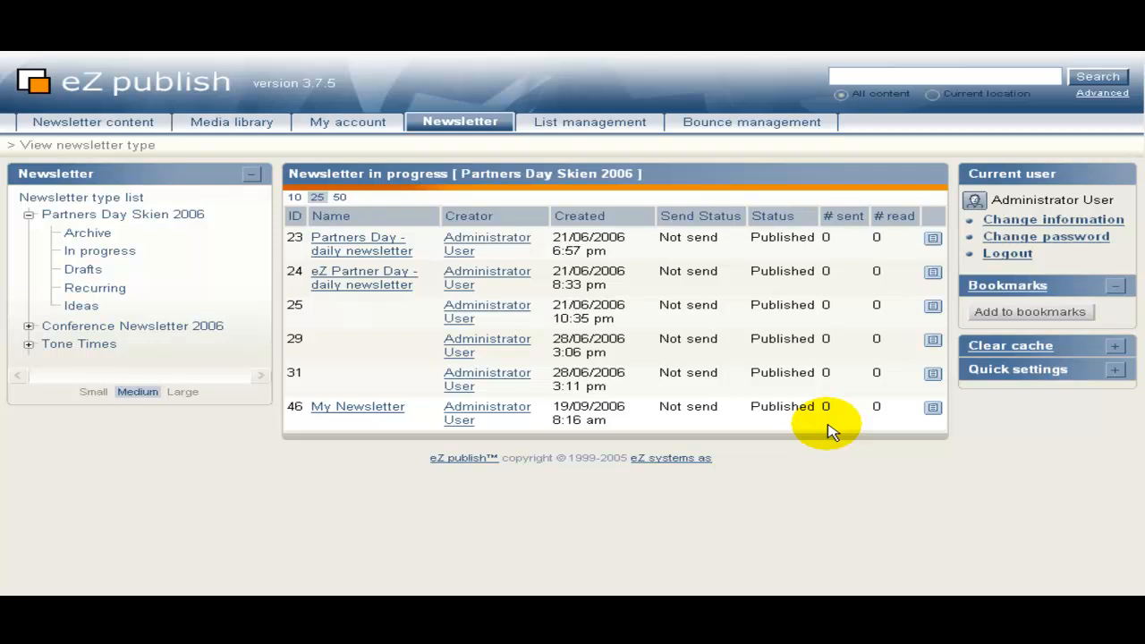
Open the My Newsletter issue, look over its Hello [name] preview, then open the full-size preview.
left_click(365, 413)
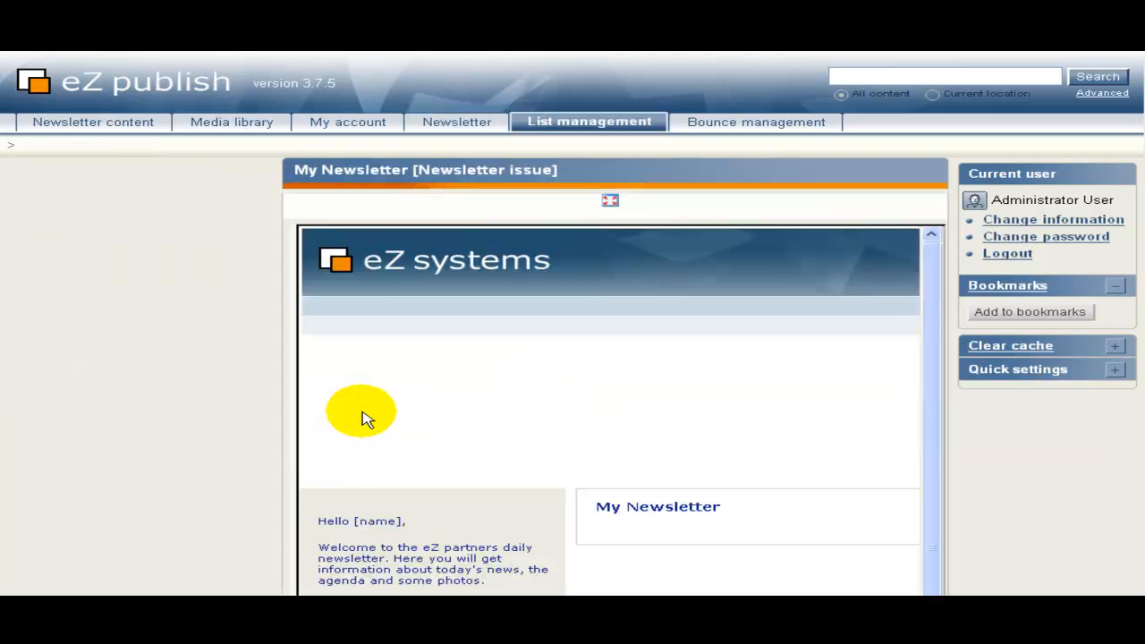
scroll(211, 429, "down", 3)
scroll(217, 422, "down", 2)
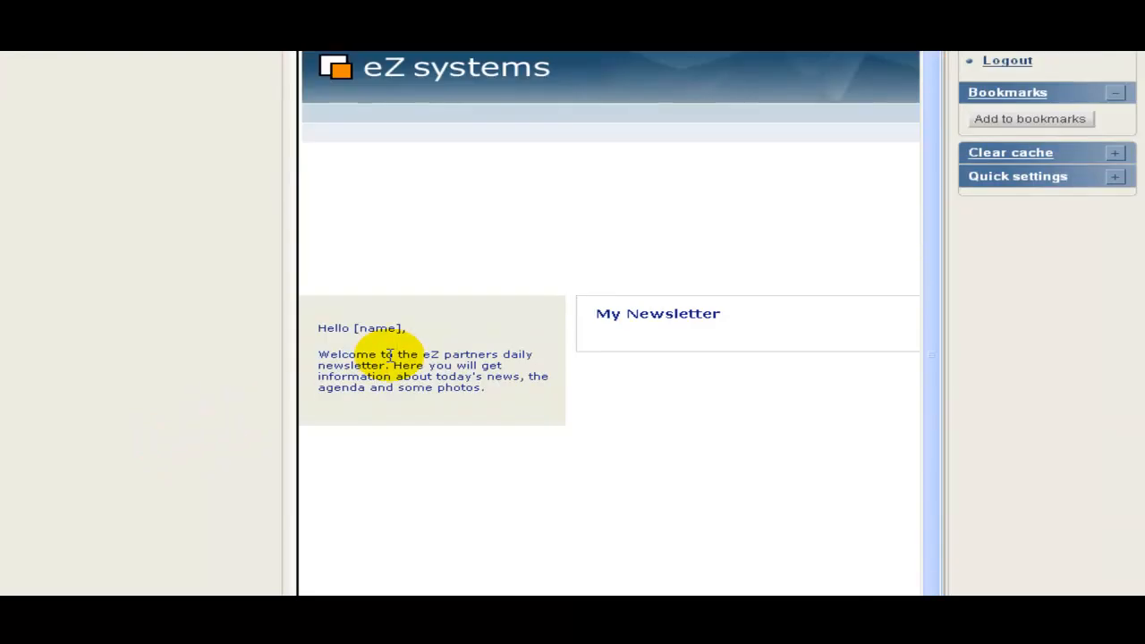
left_click_drag(318, 355, 544, 383)
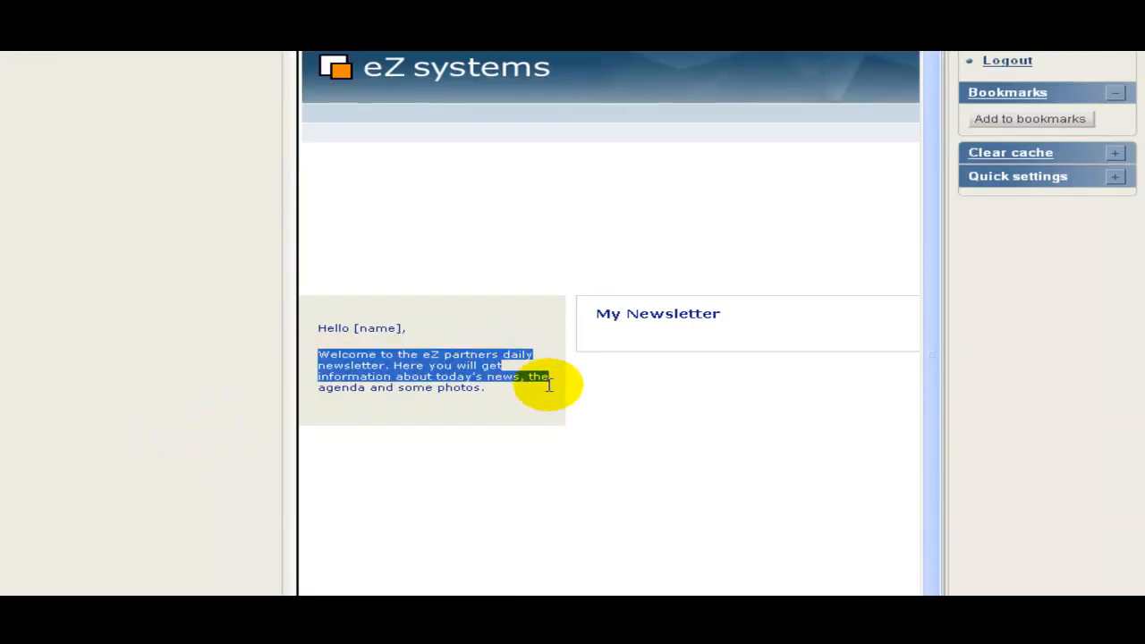
scroll(539, 386, "down", 5)
scroll(399, 358, "up", 5)
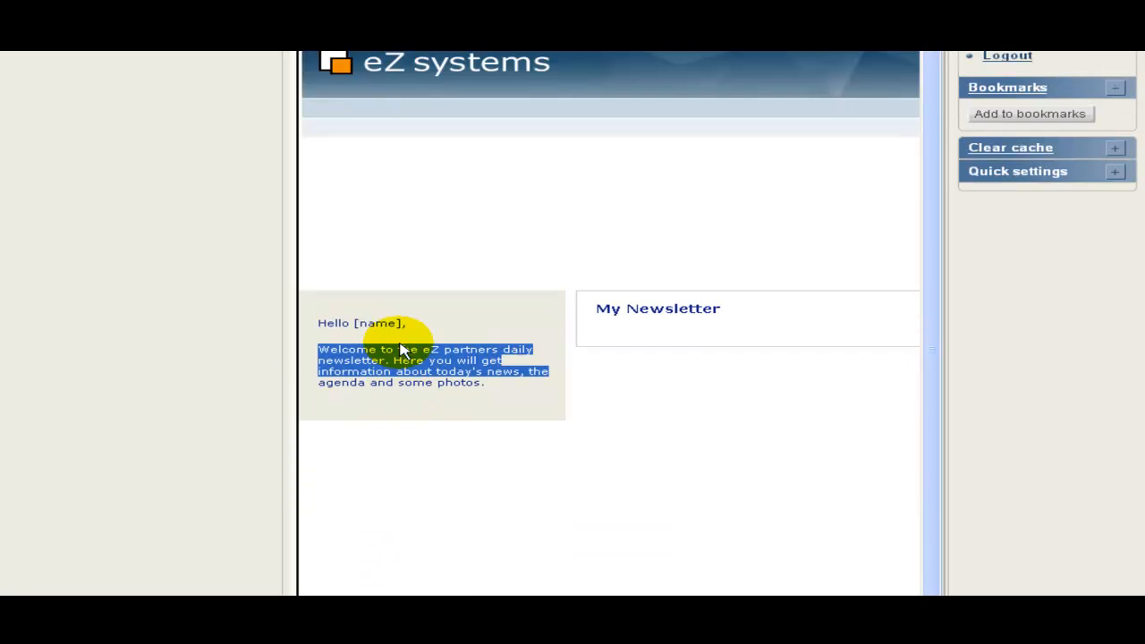
scroll(398, 351, "up", 4)
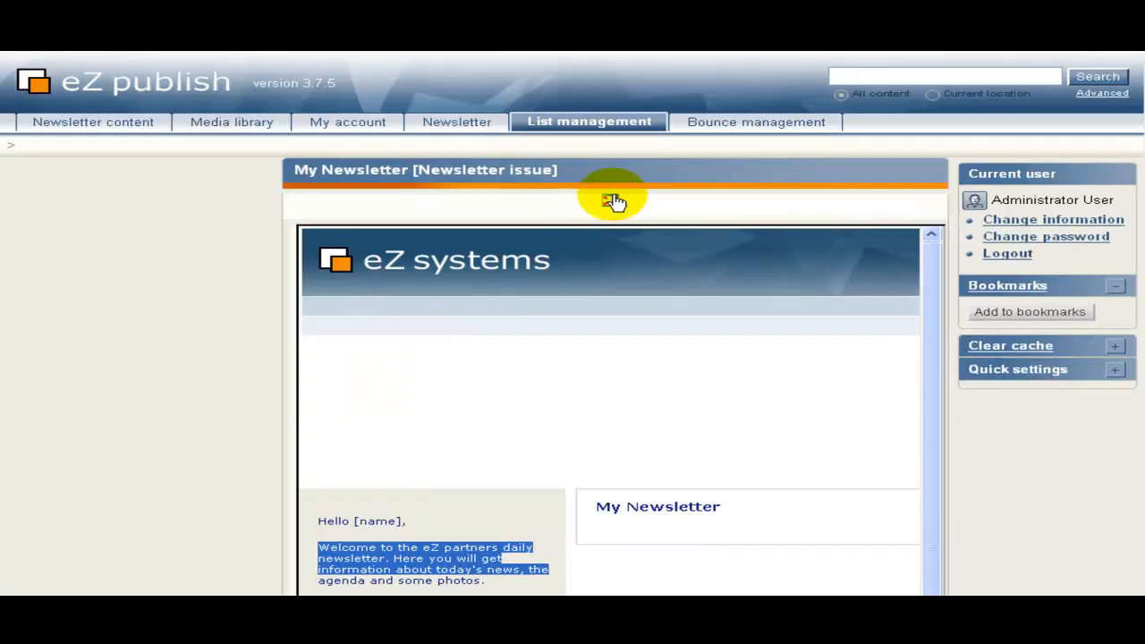
left_click(612, 202)
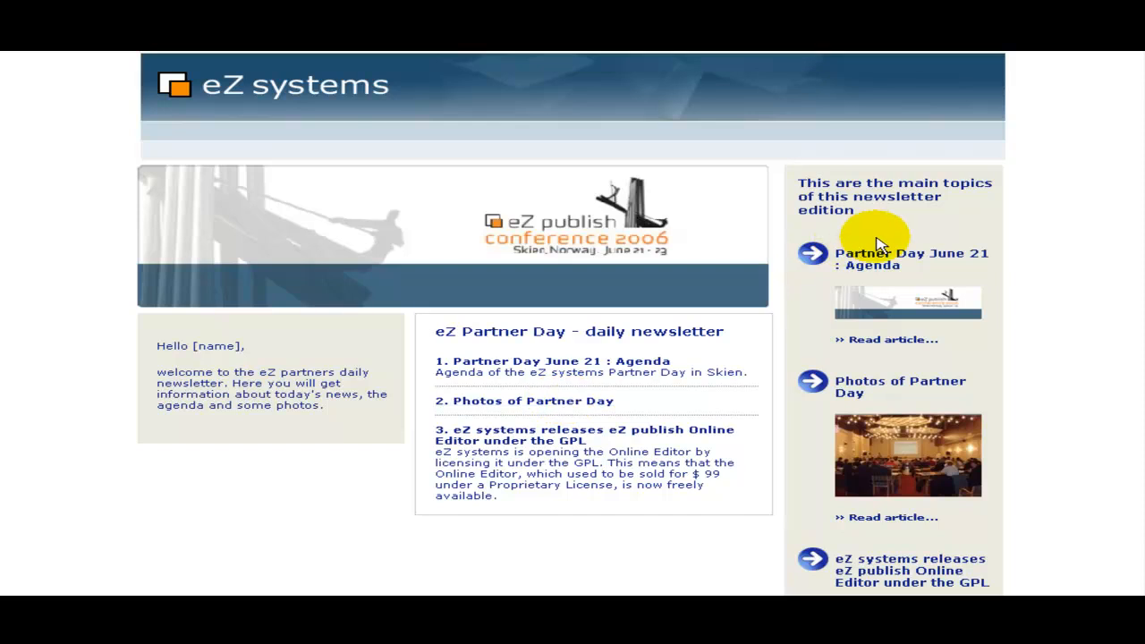
Scroll the full newsletter preview down to the topic sidebar's Read article links.
scroll(856, 307, "down", 1)
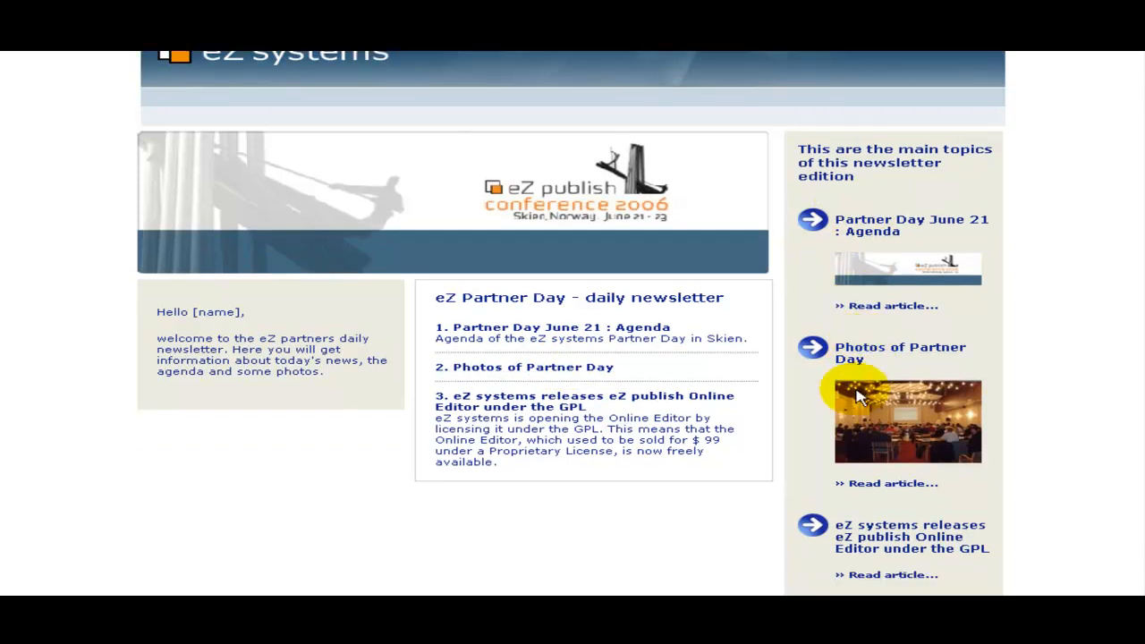